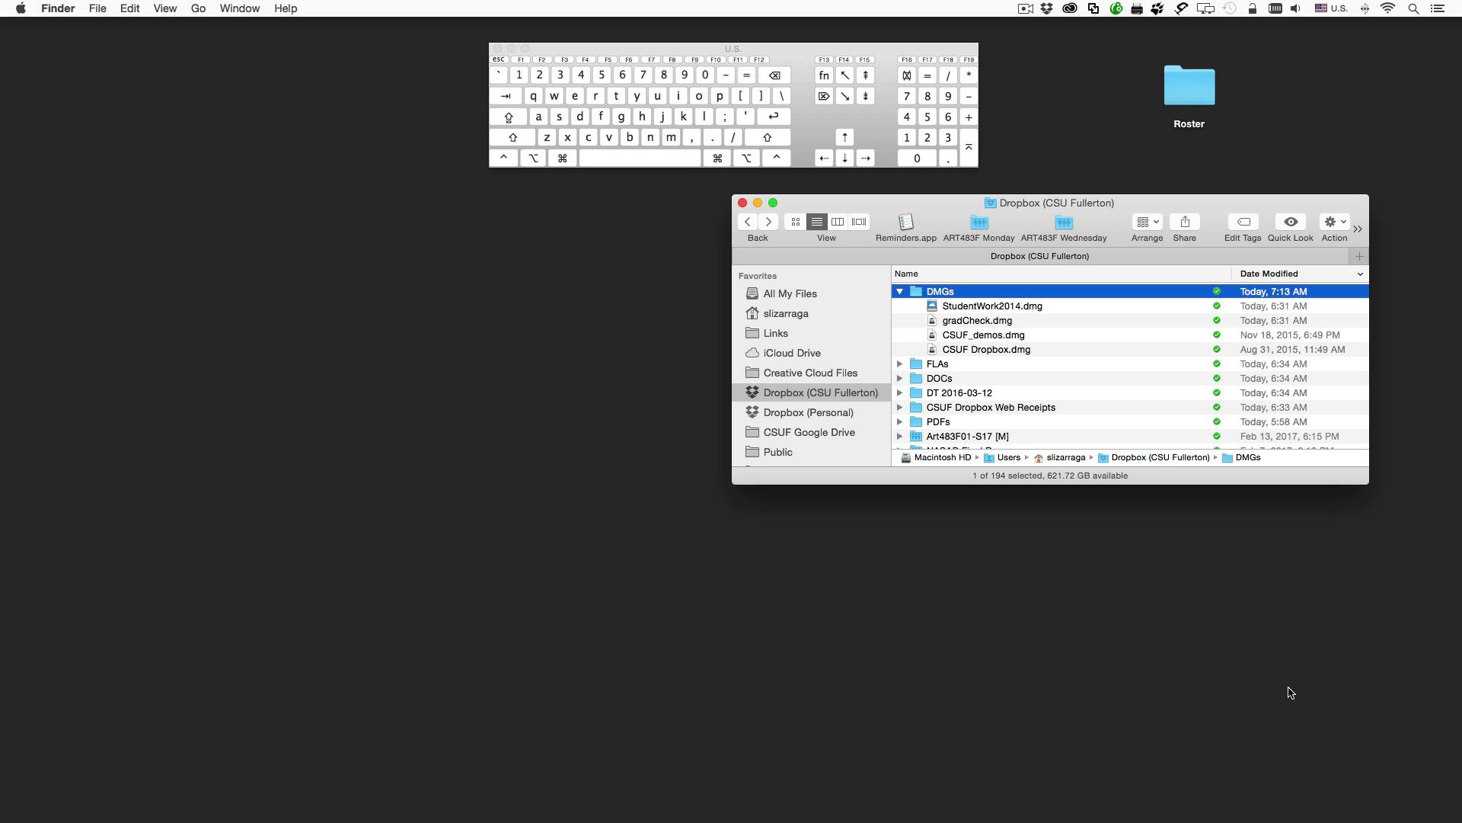
- Jump to the Utilities folder with Shift-Command-U
{"action": "left_click", "coordinate": [900, 291]}
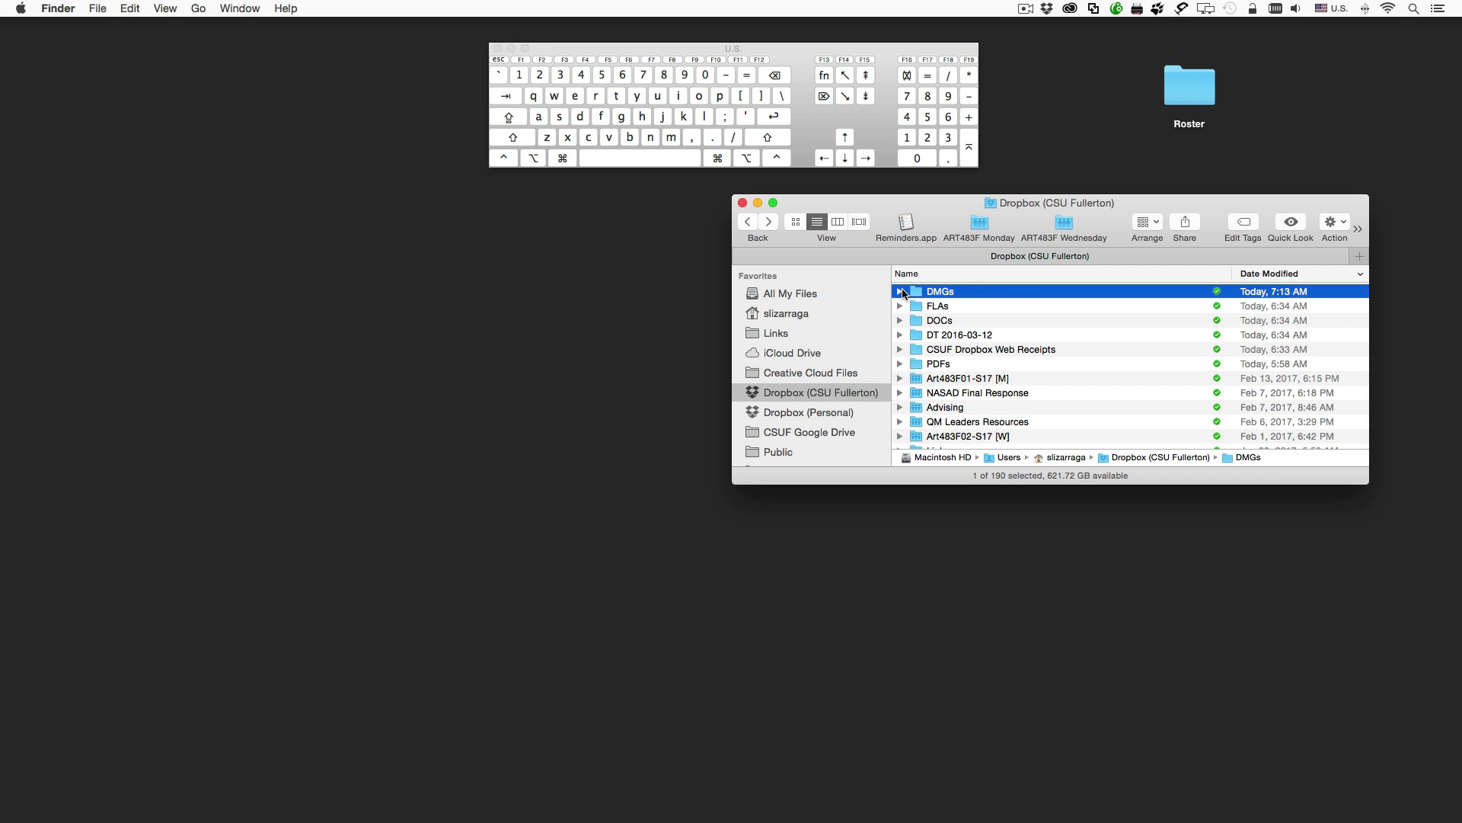
{"action": "left_click", "coordinate": [901, 292]}
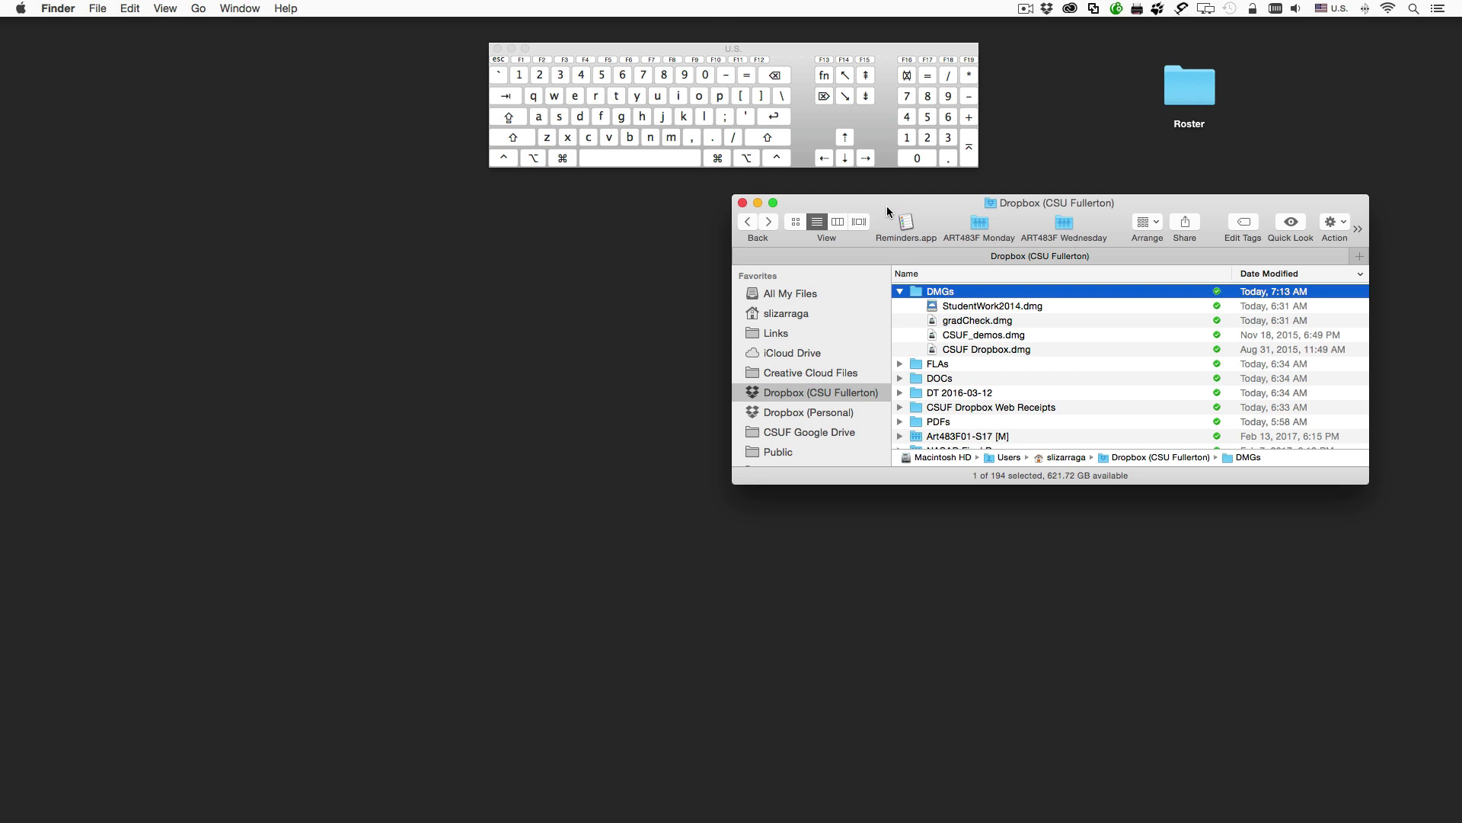
{"action": "key", "text": "super+shift"}
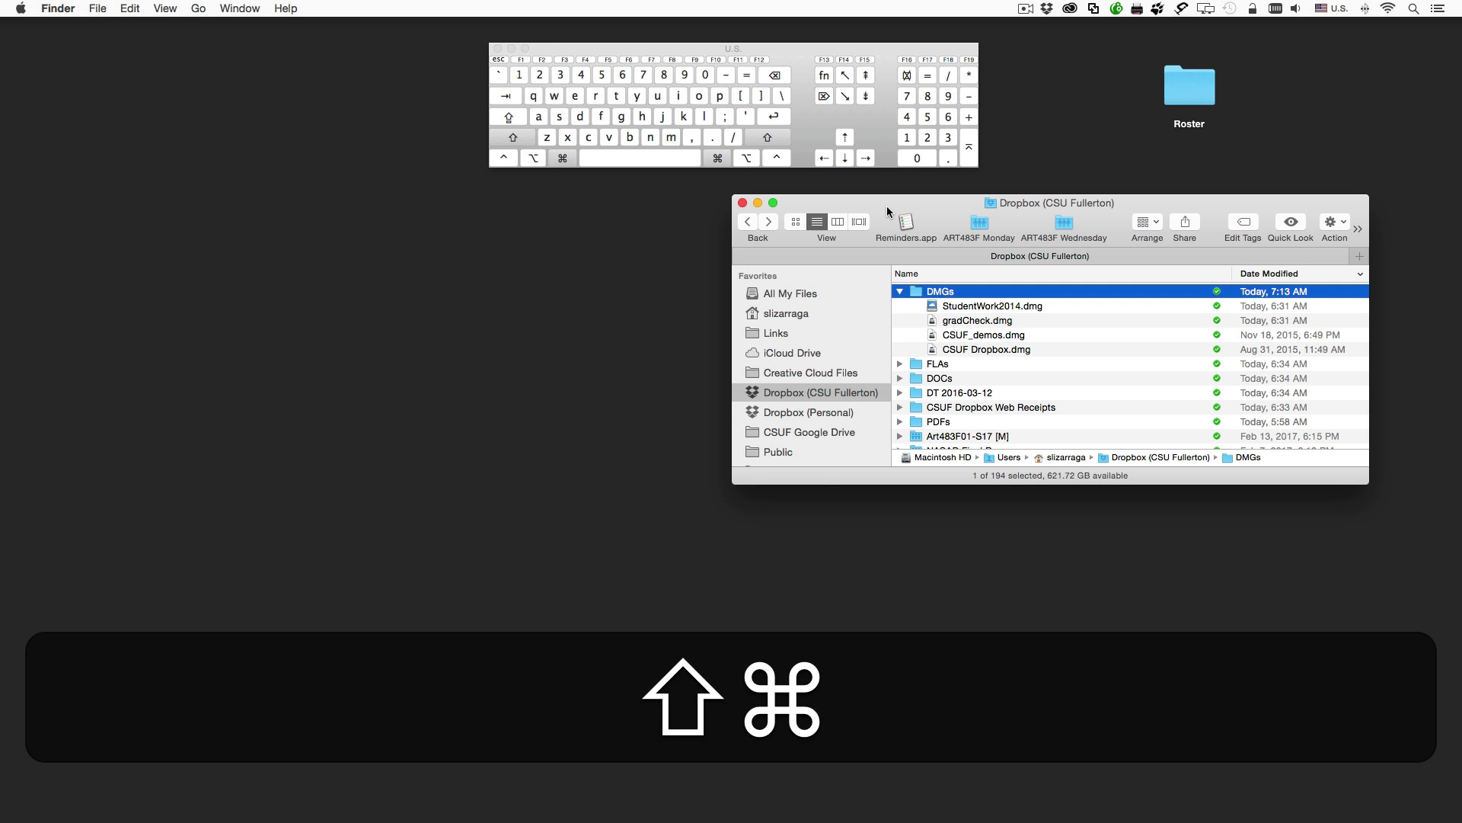
{"action": "key", "text": "super+shift+u"}
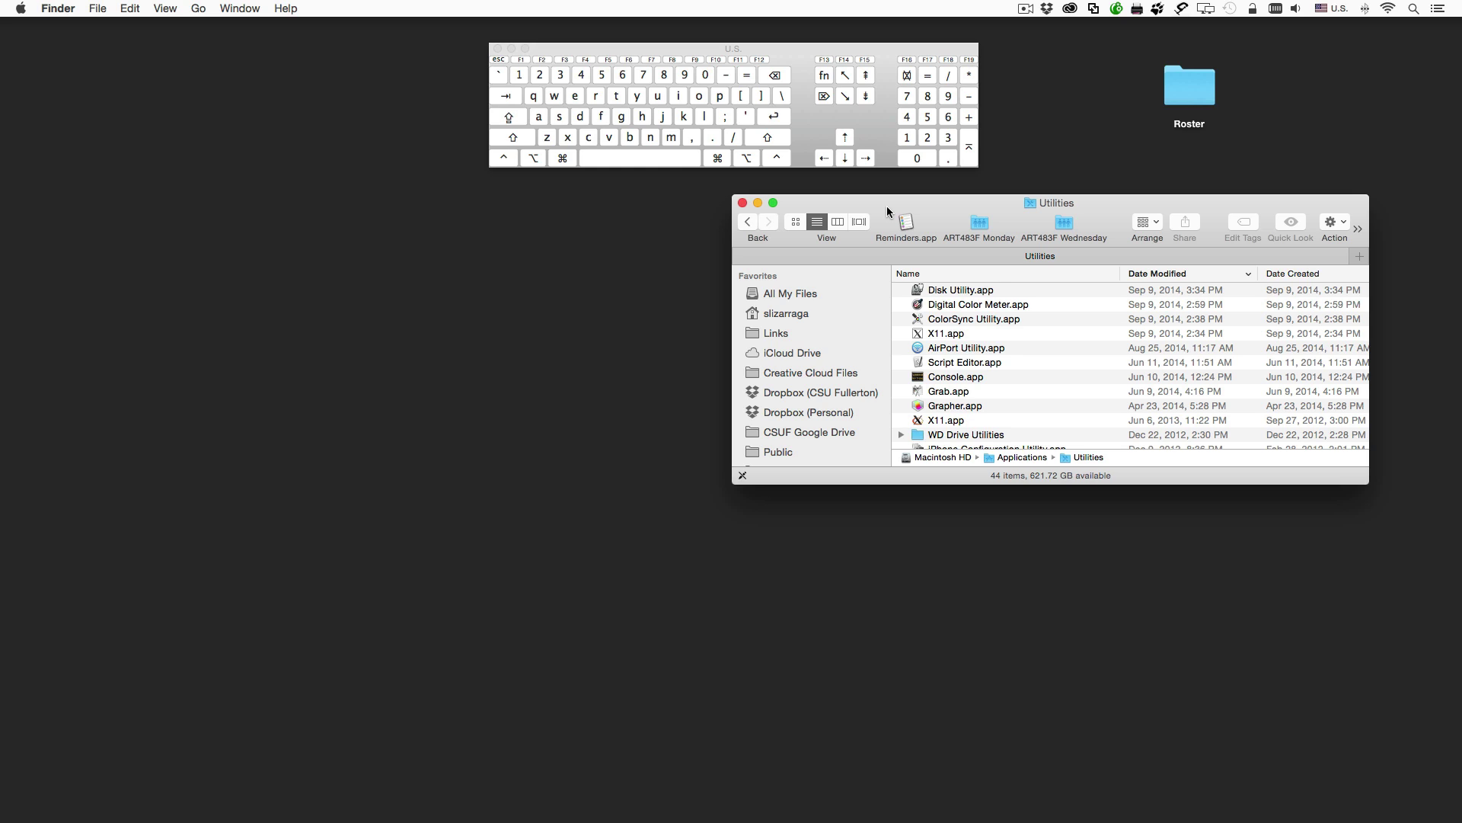
- Launch Disk Utility.app from the Utilities folder
{"action": "left_click", "coordinate": [1036, 205], "text": "super"}
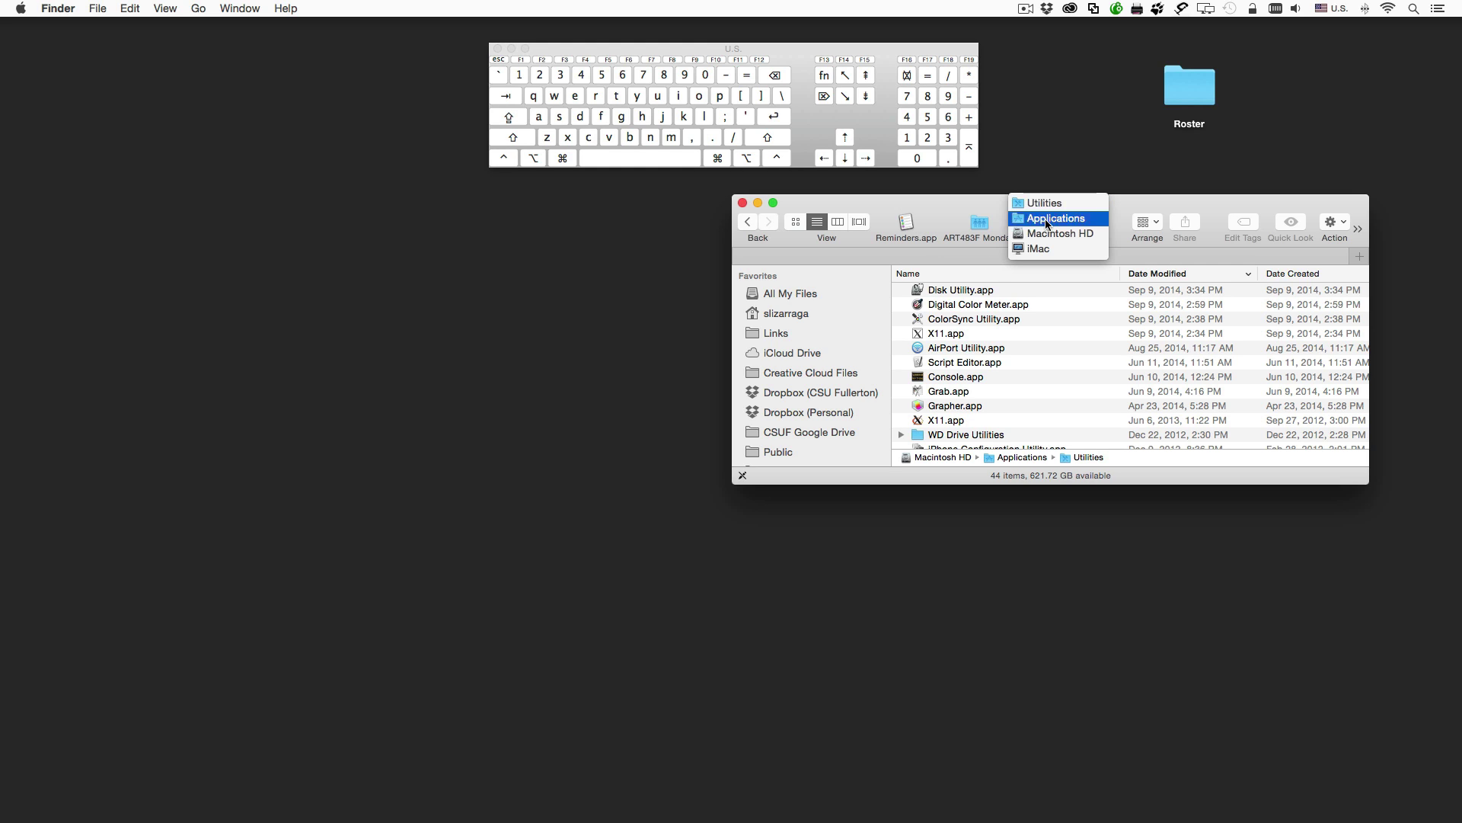
{"action": "left_click", "coordinate": [959, 213]}
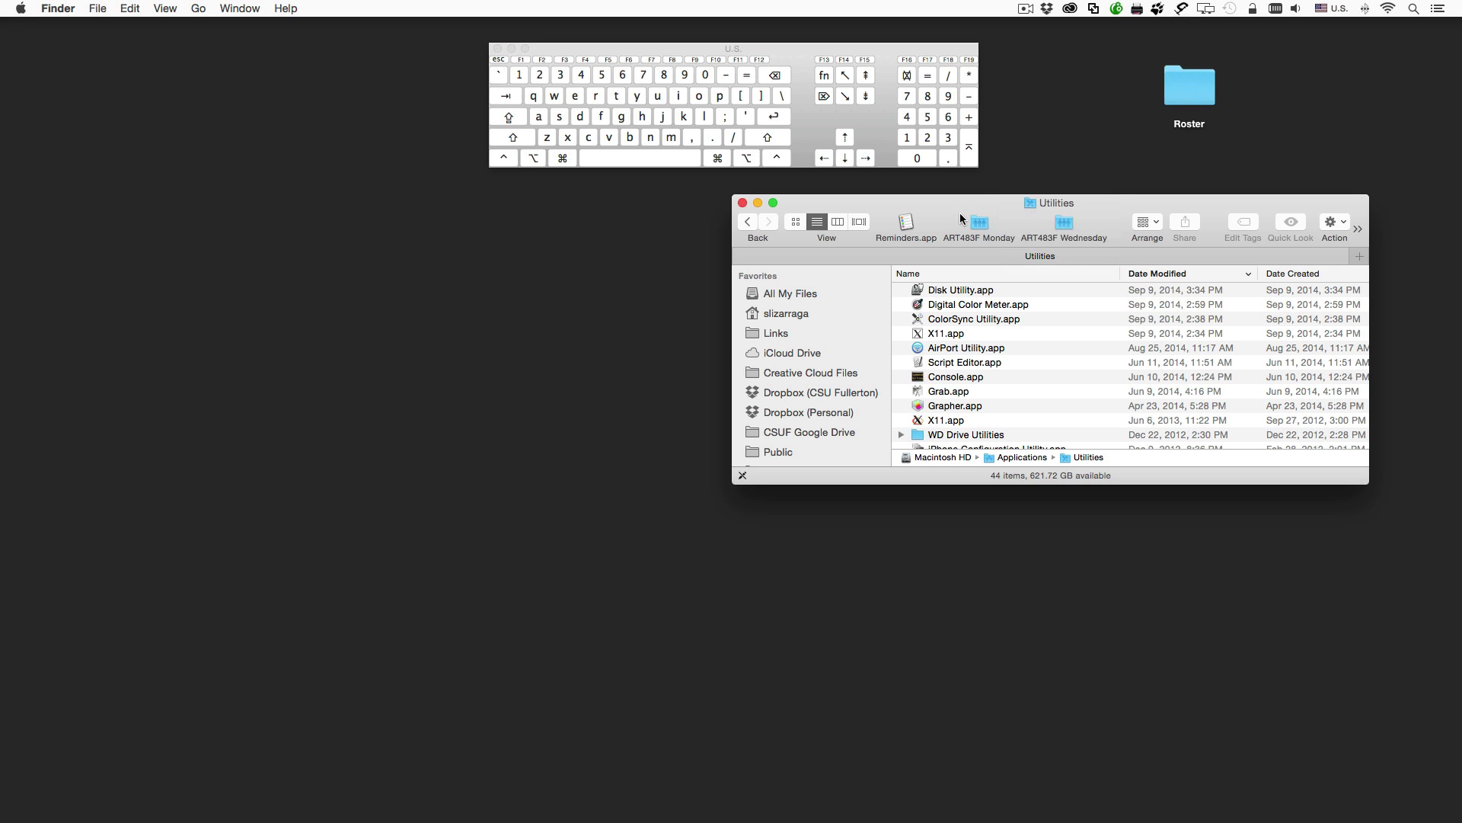
{"action": "left_click", "coordinate": [969, 294]}
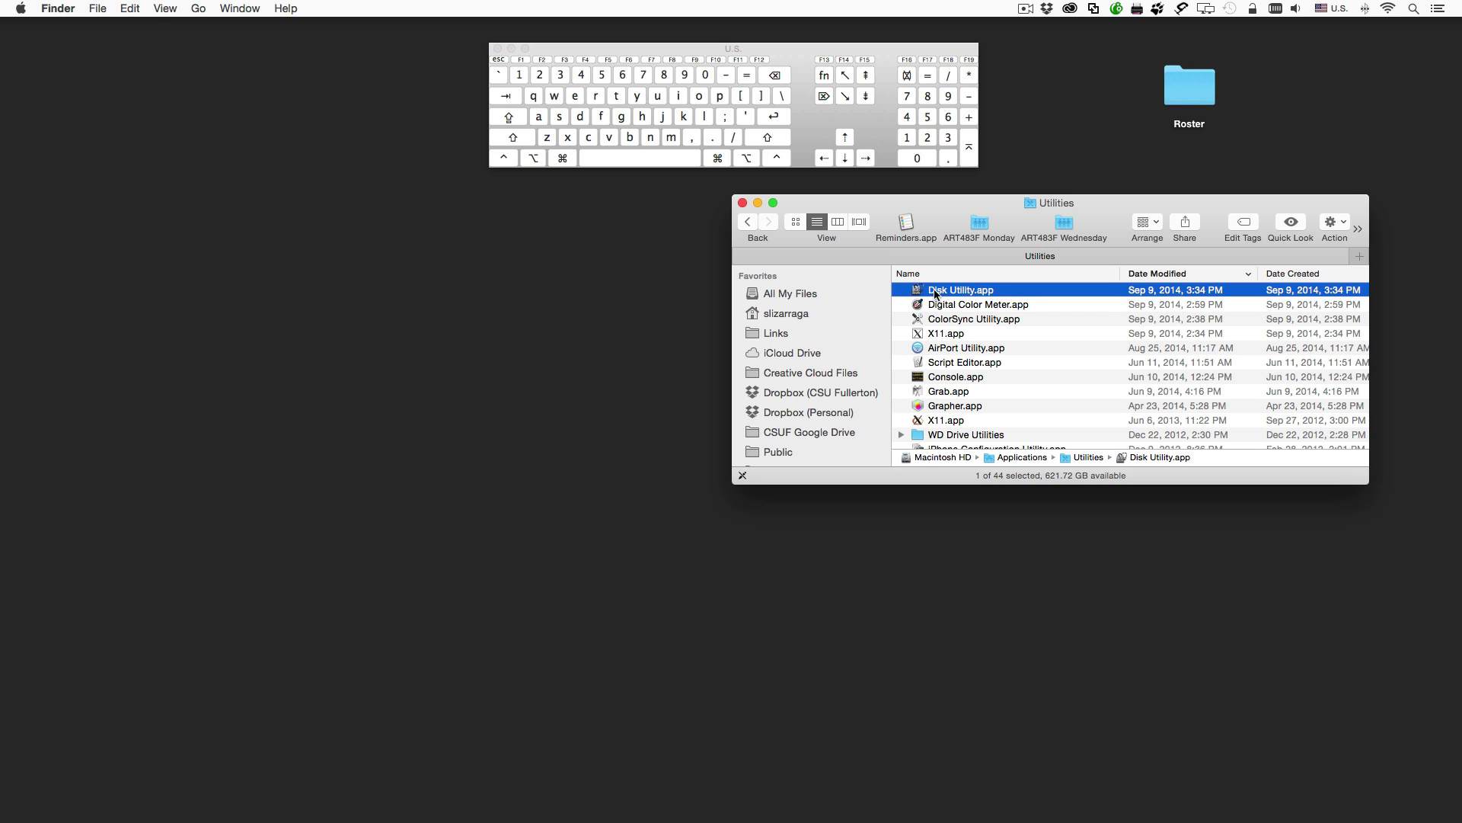
{"action": "double_click", "coordinate": [936, 294]}
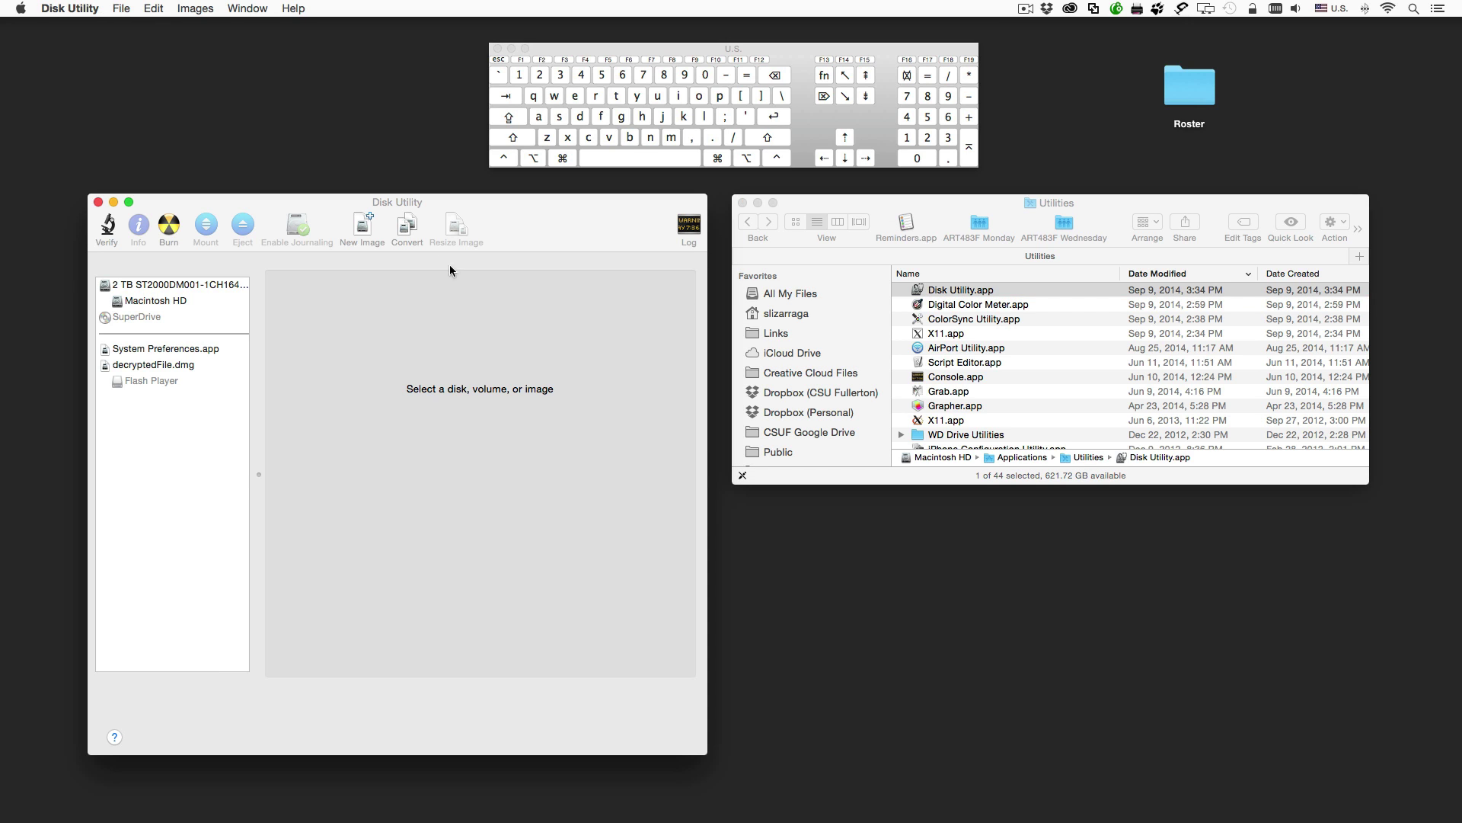
- Begin a new blank disk image named Roster, saved in the DMGs folder
{"action": "left_click", "coordinate": [366, 230]}
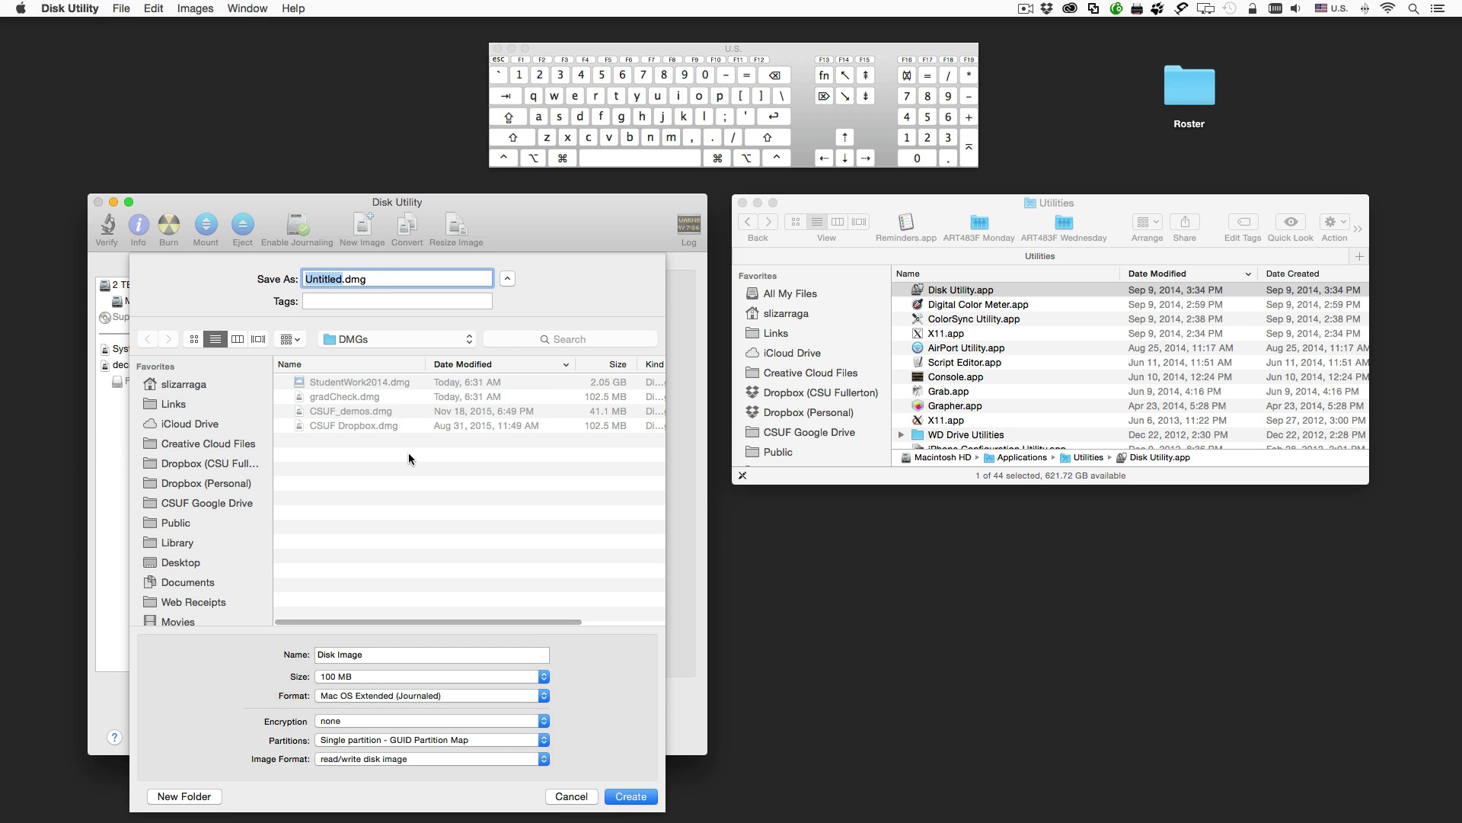
{"action": "left_click", "coordinate": [838, 203]}
{"action": "left_click", "coordinate": [756, 229]}
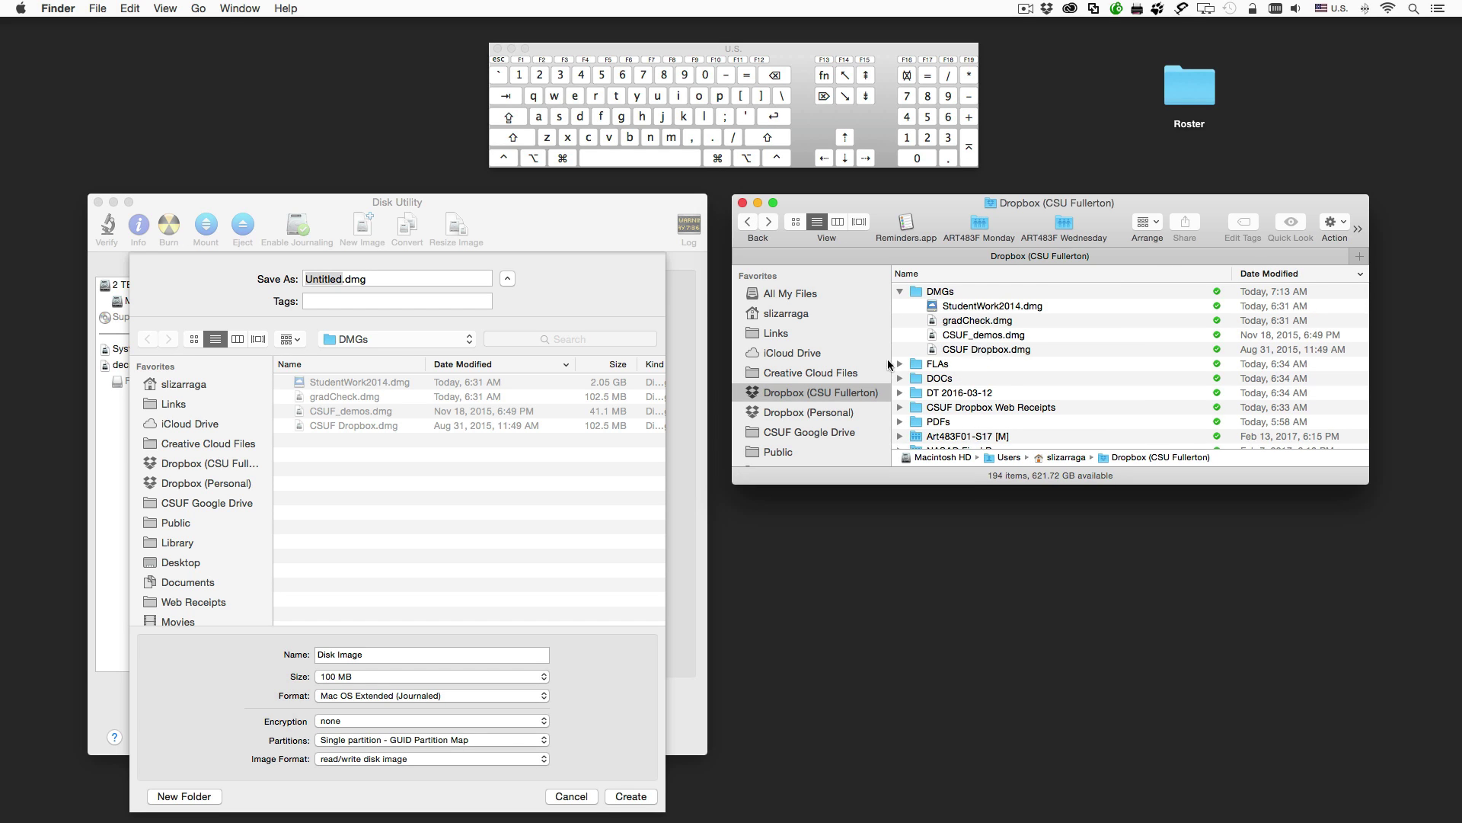
{"action": "left_click", "coordinate": [318, 280]}
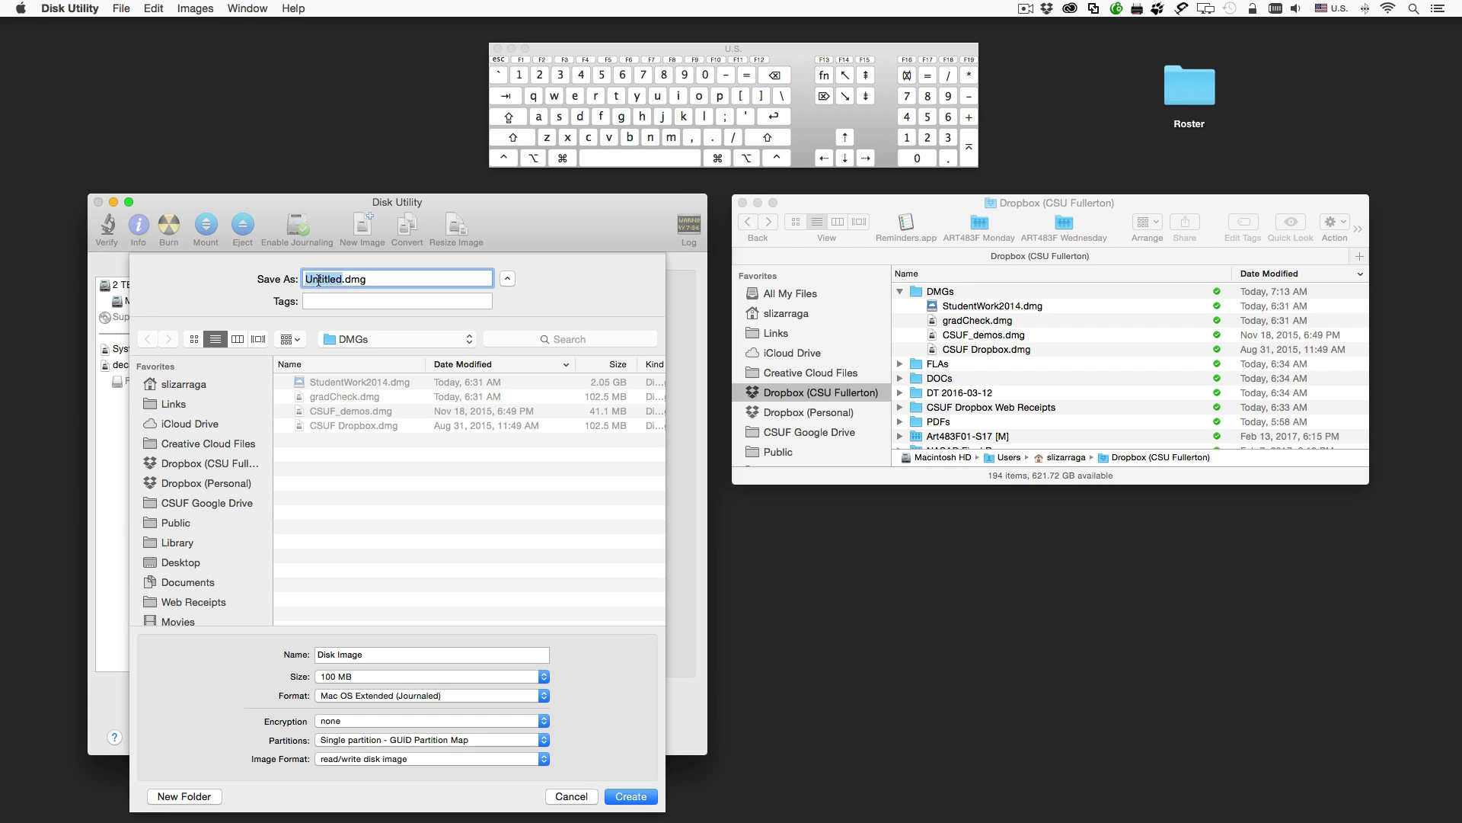
{"action": "type", "text": "Roster"}
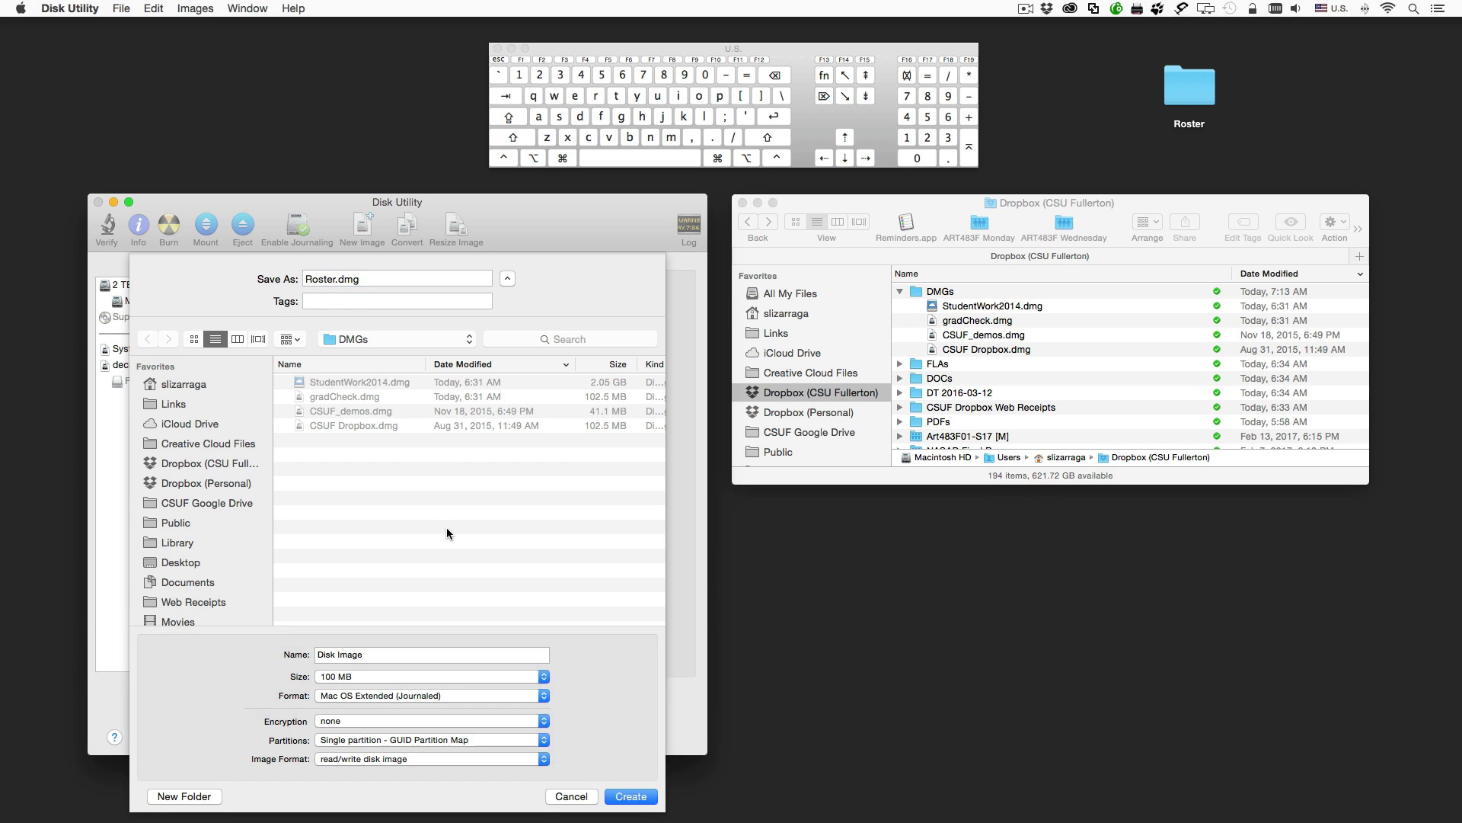
{"action": "left_click", "coordinate": [480, 678]}
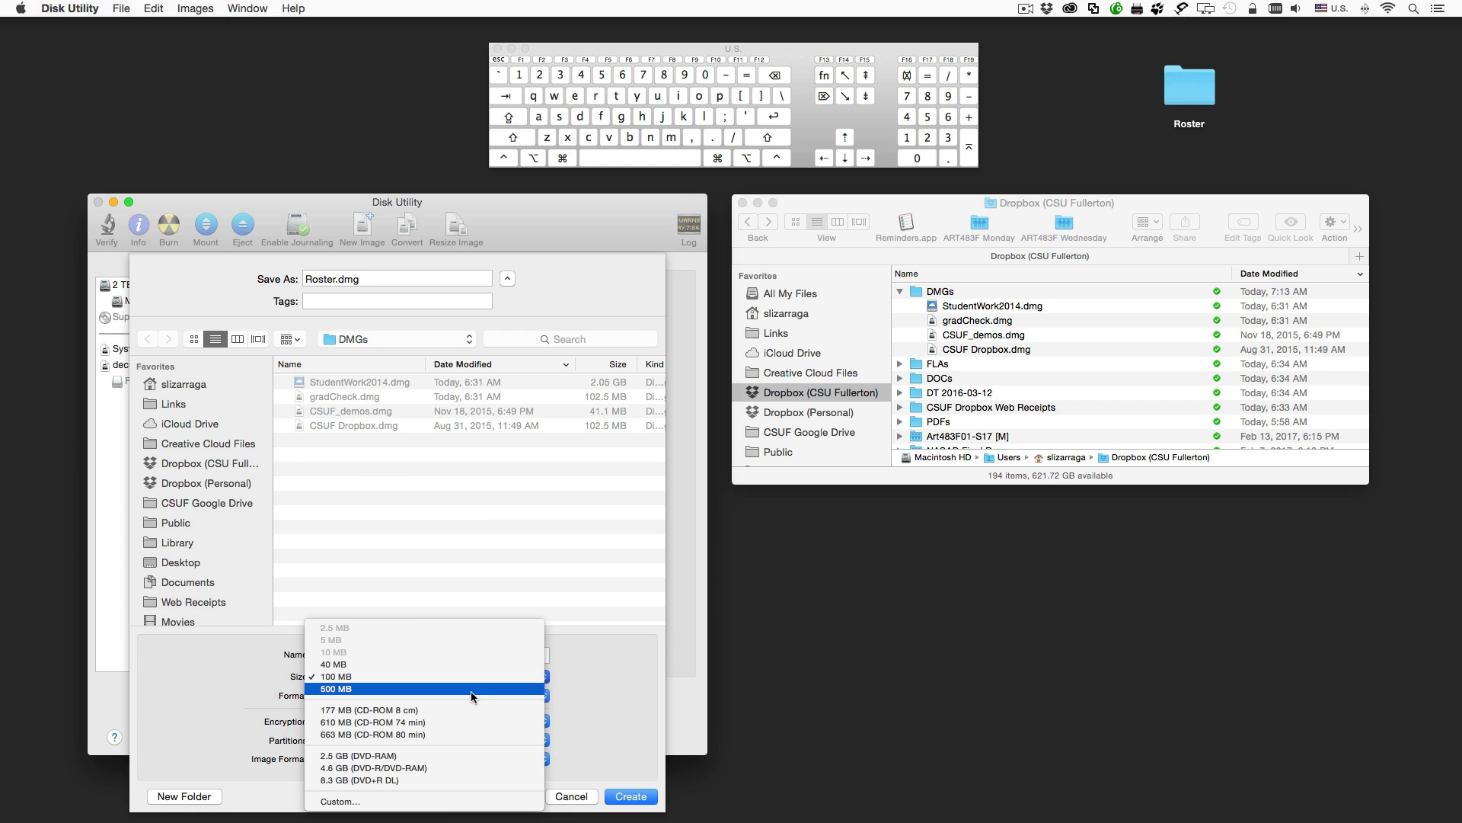
- Keep the size at 100 MB, choose 256-bit AES encryption, and create the image
{"action": "left_click", "coordinate": [579, 712]}
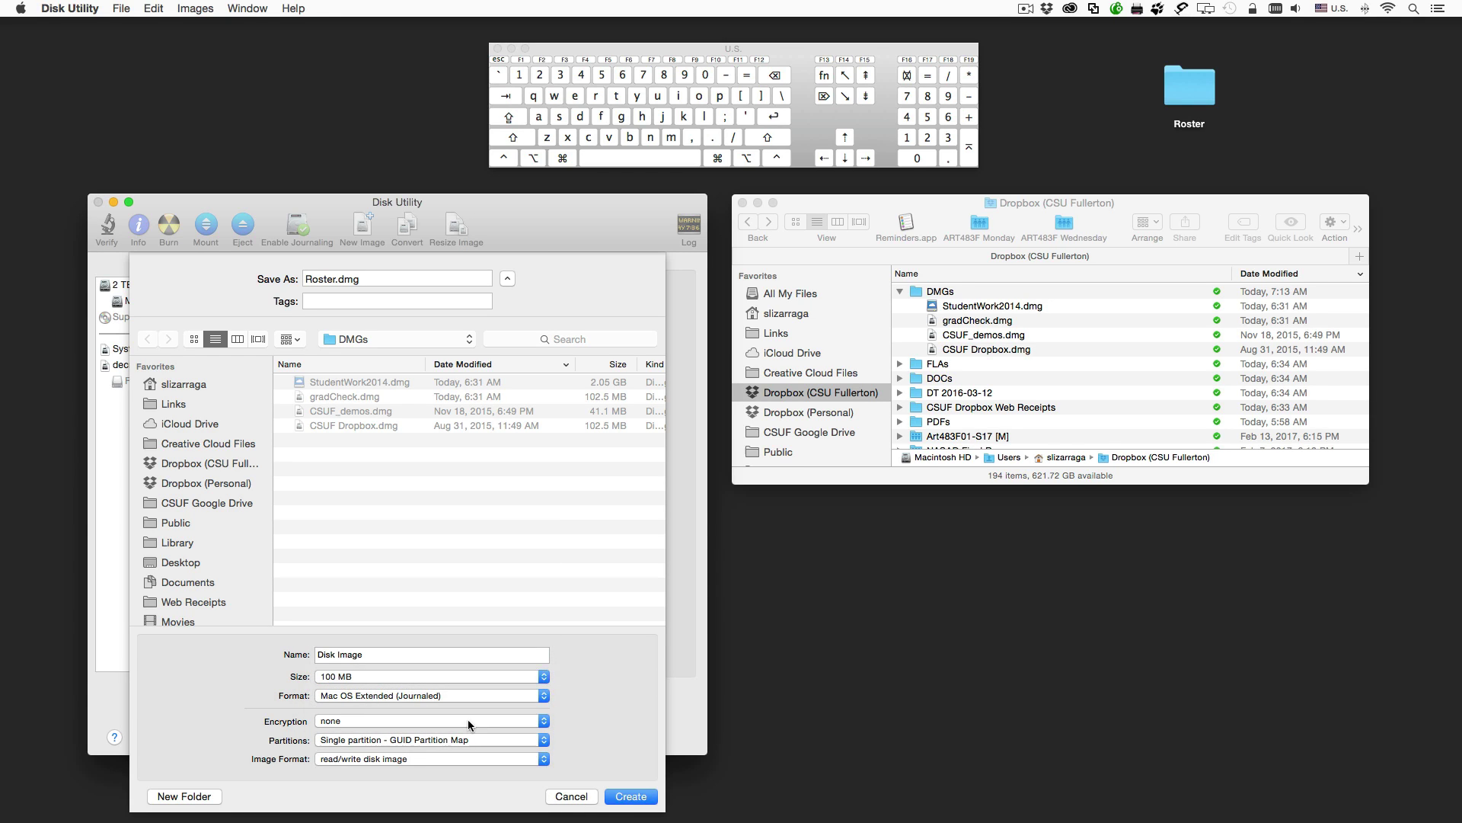
{"action": "left_click", "coordinate": [478, 720]}
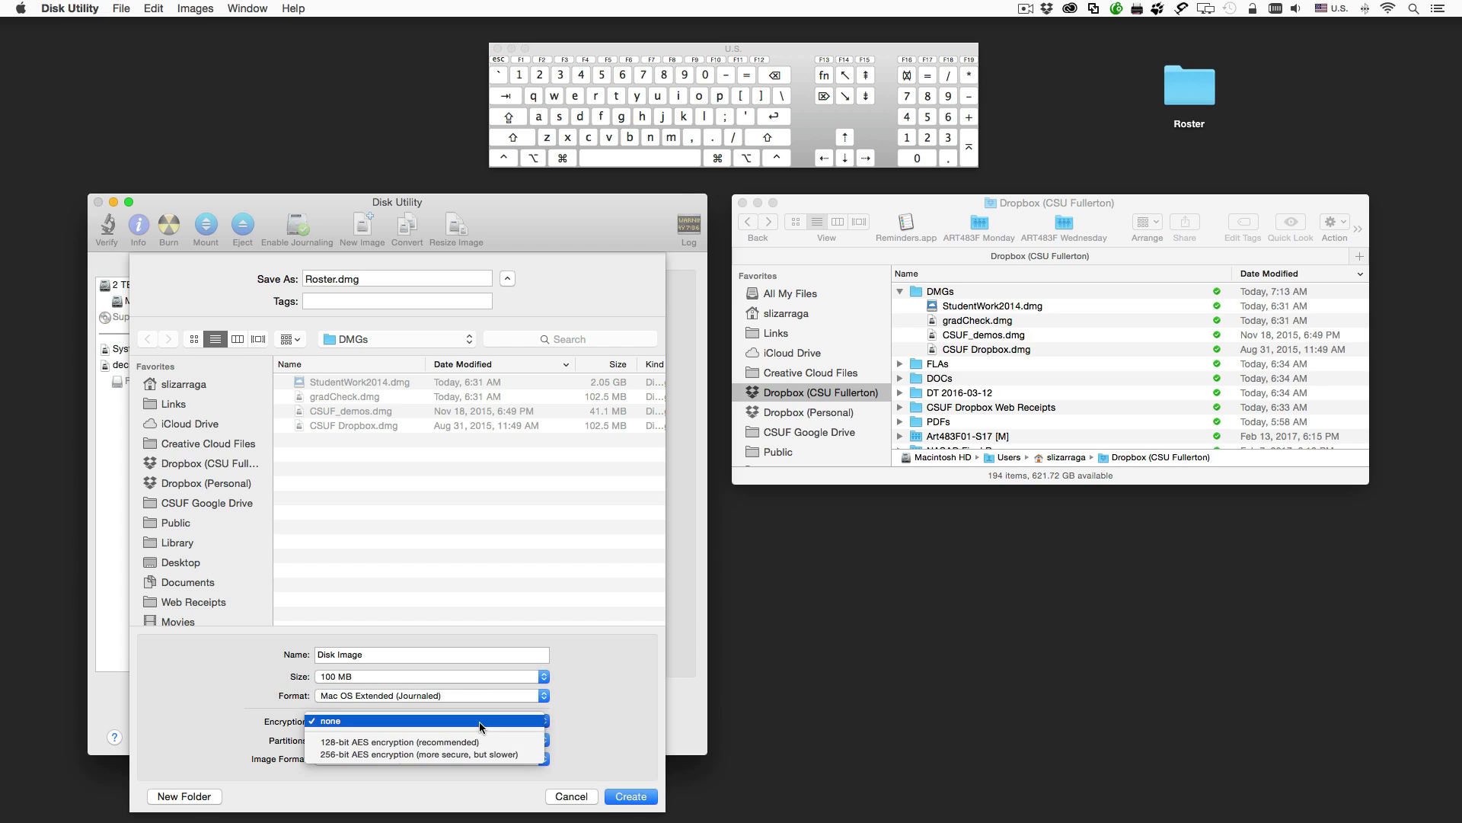
{"action": "left_click", "coordinate": [505, 756]}
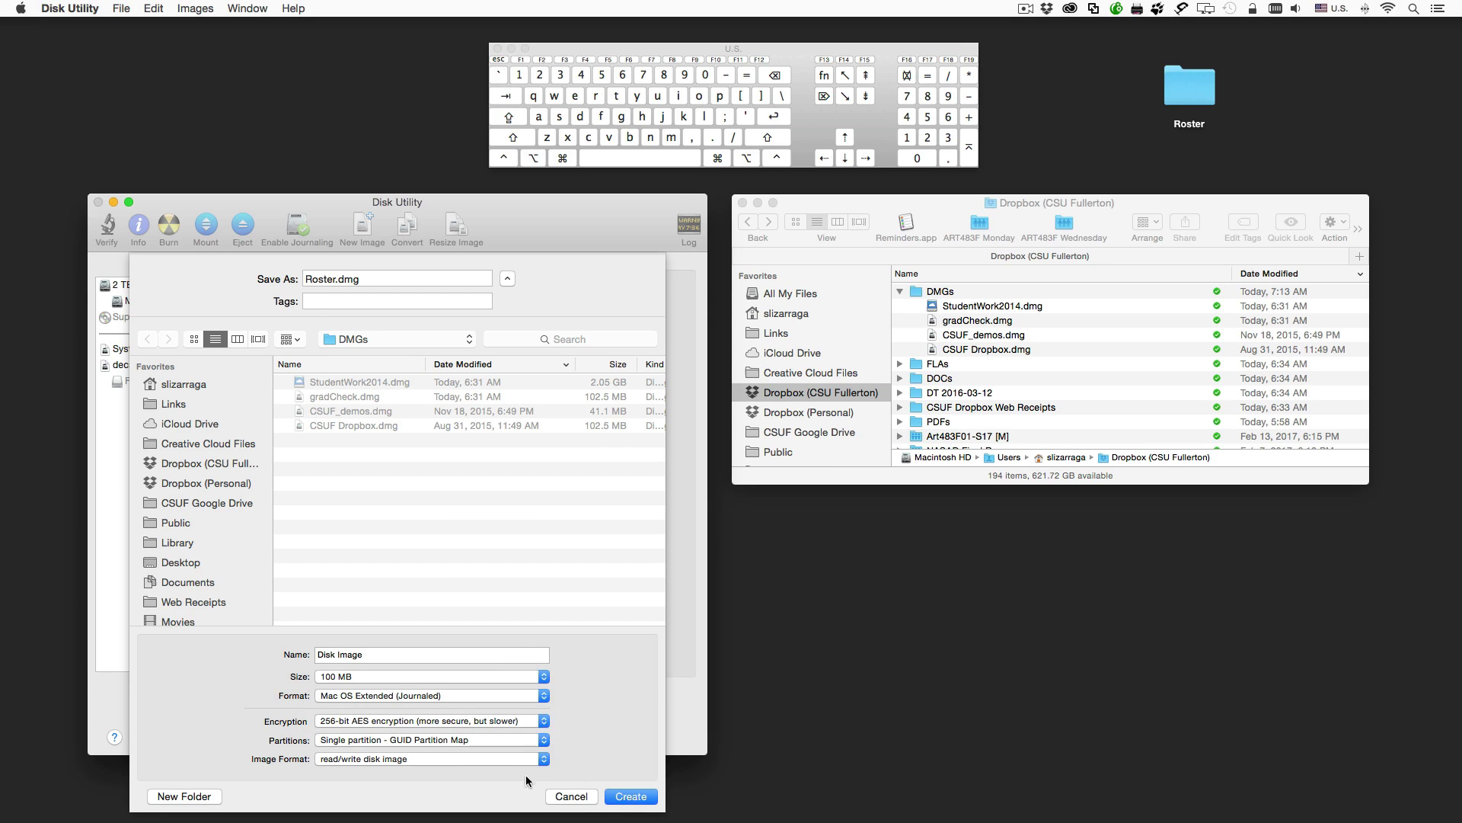
{"action": "left_click", "coordinate": [631, 796]}
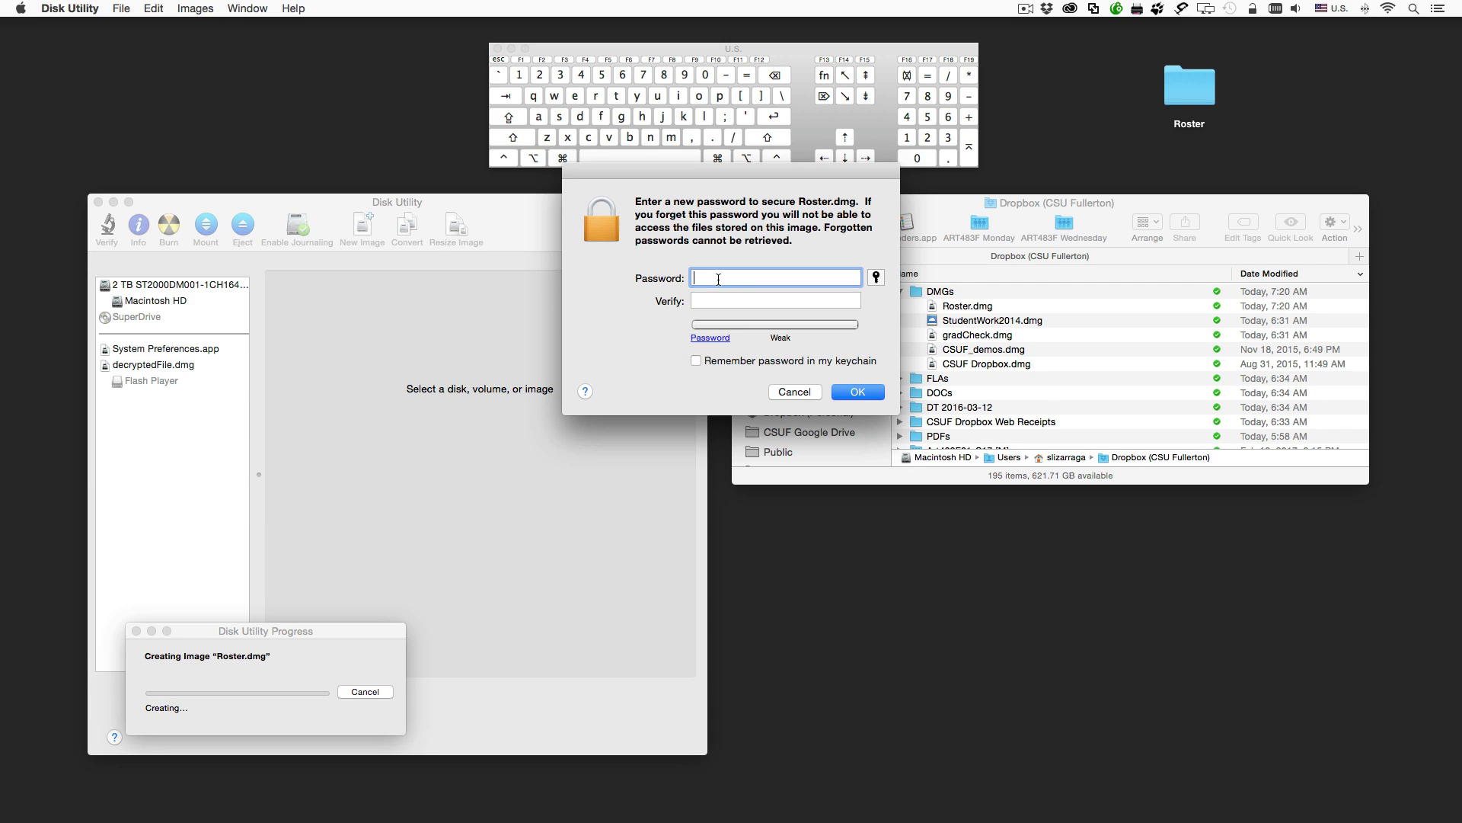
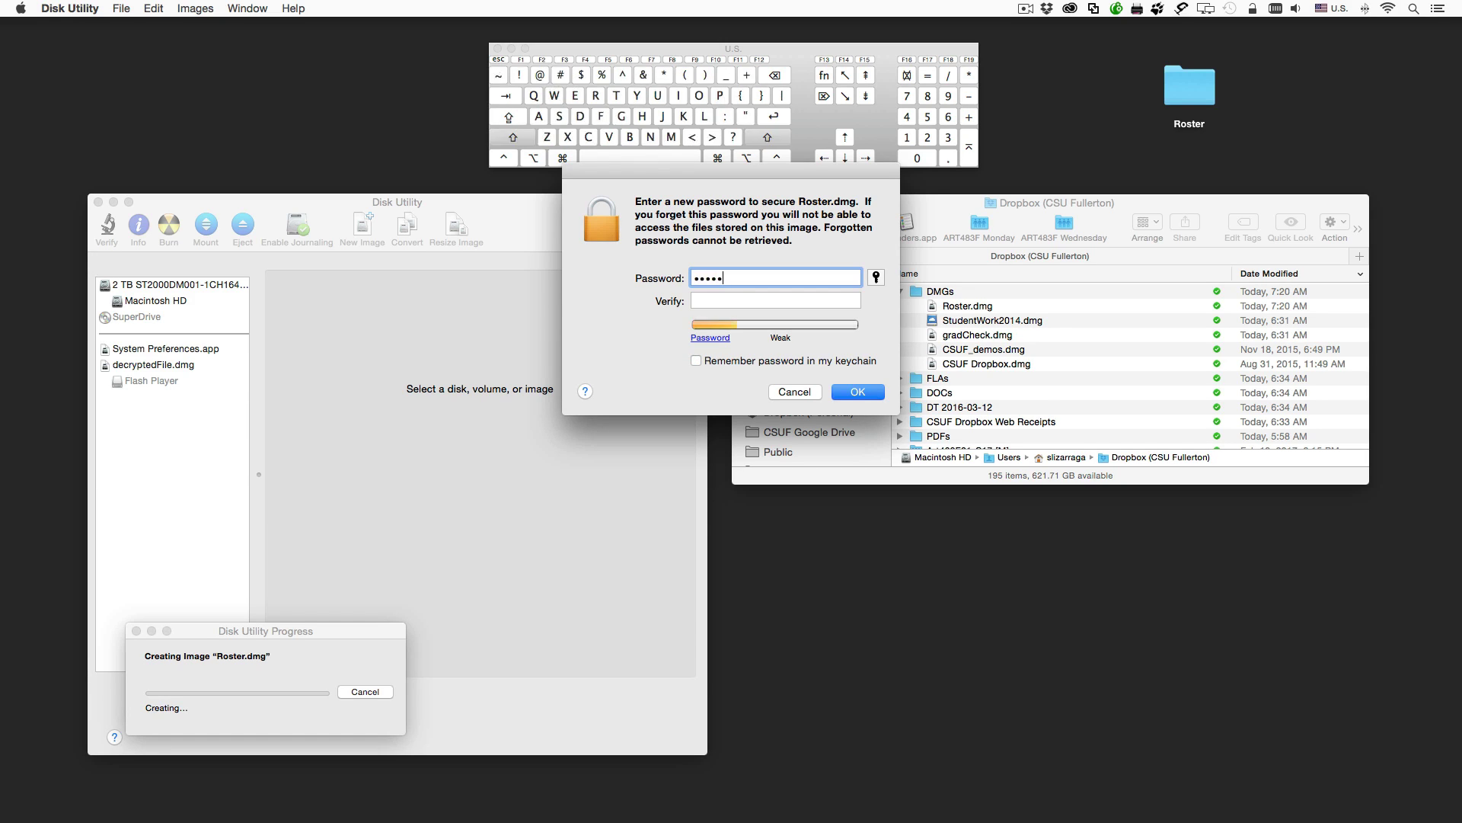
- Enter the image password, retype it in Verify, and confirm
{"action": "left_click", "coordinate": [723, 299]}
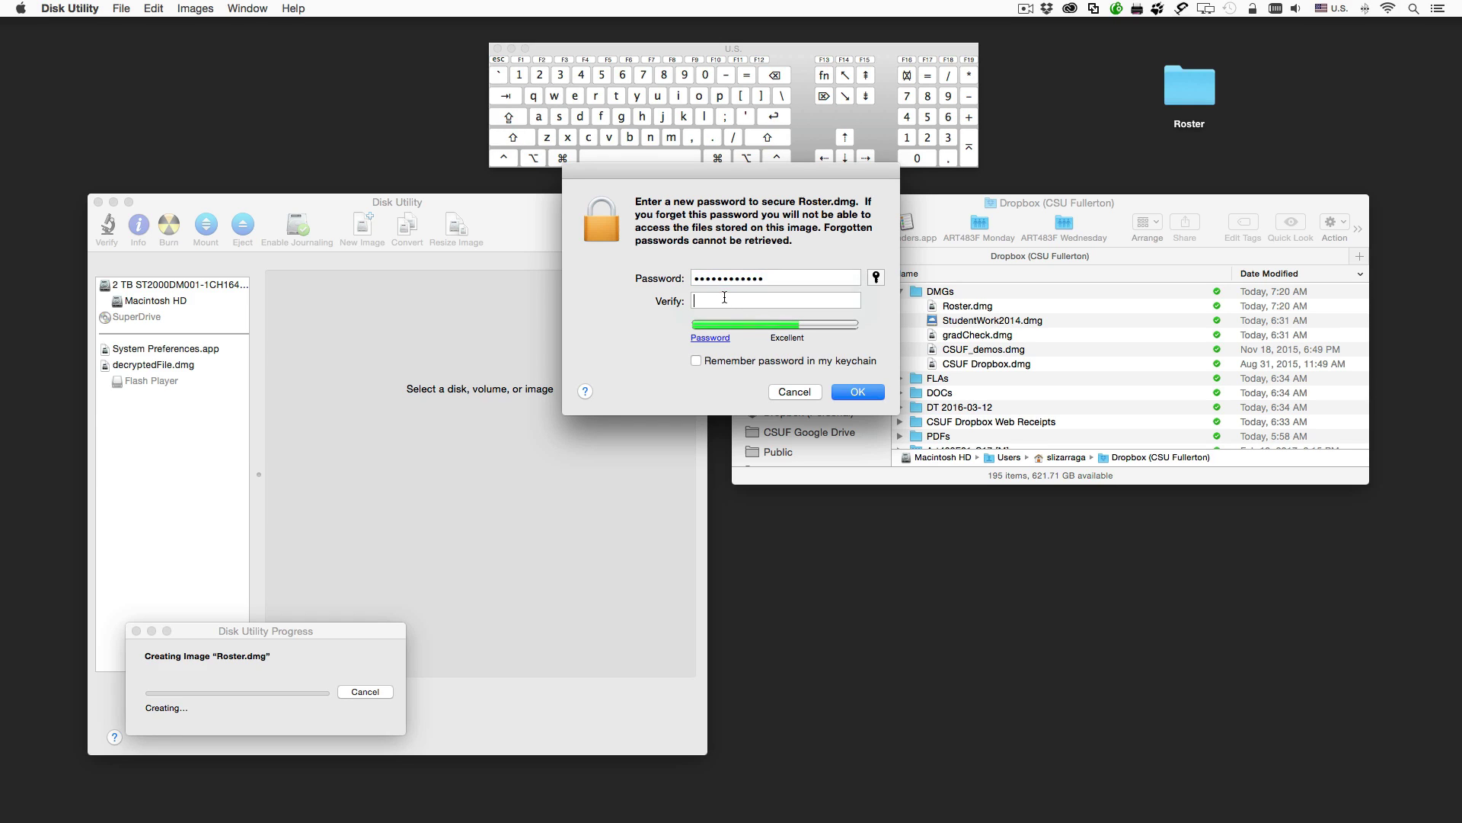
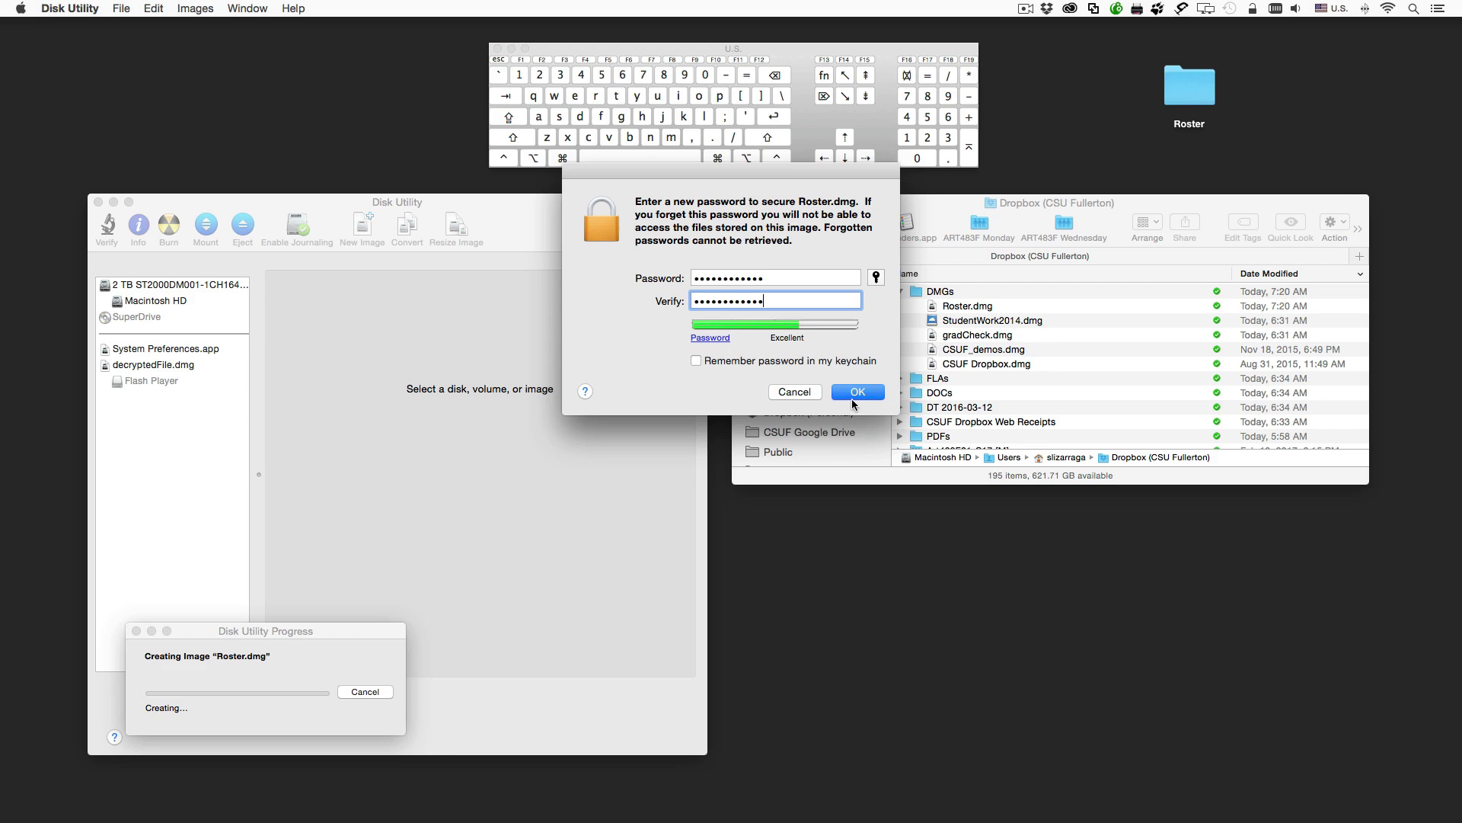
{"action": "left_click", "coordinate": [856, 392]}
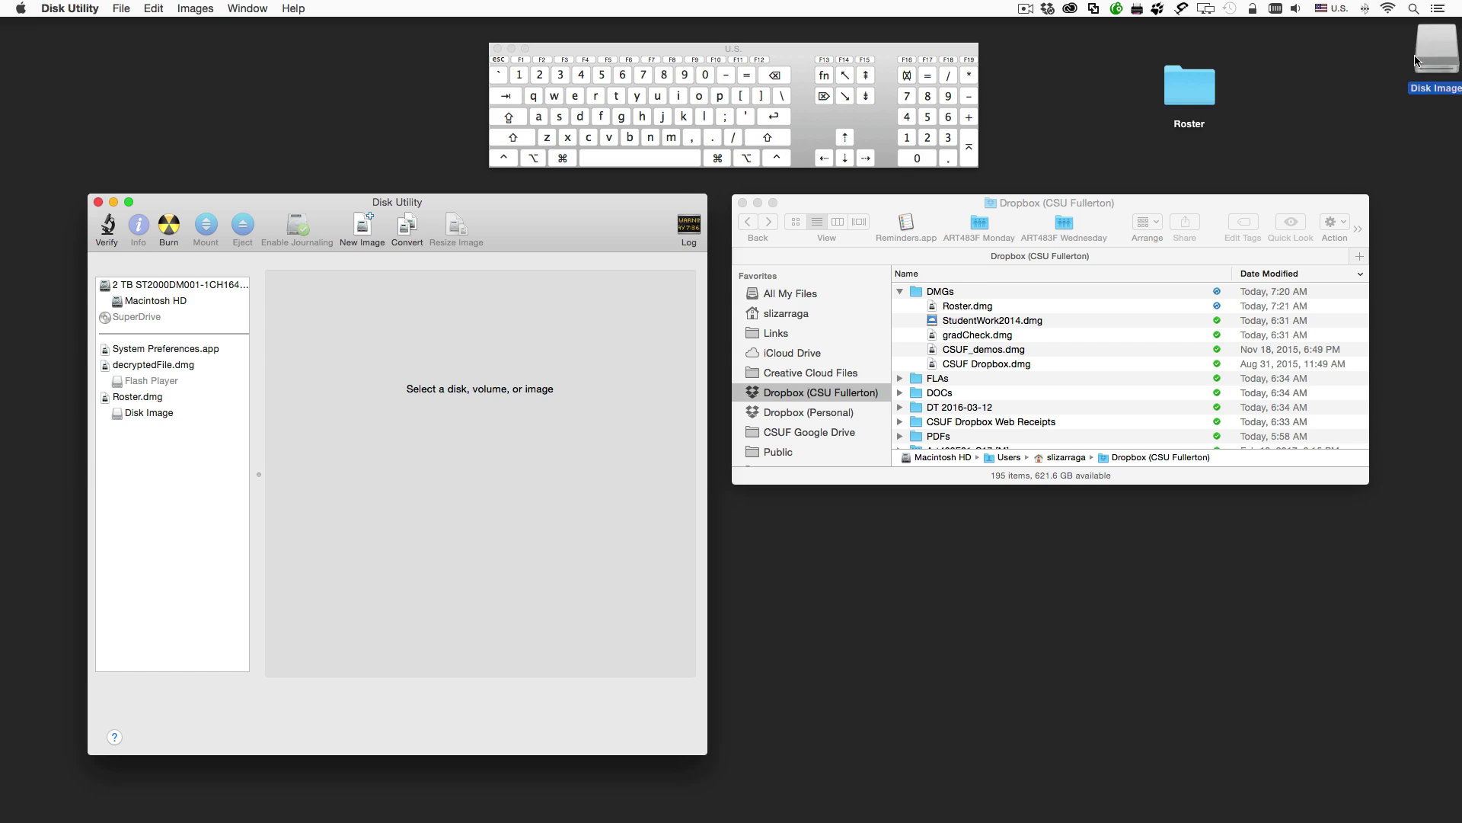
- Move the Disk Image volume beside the Roster folder and start renaming it
{"action": "left_click_drag", "start_coordinate": [1433, 57], "coordinate": [1300, 93]}
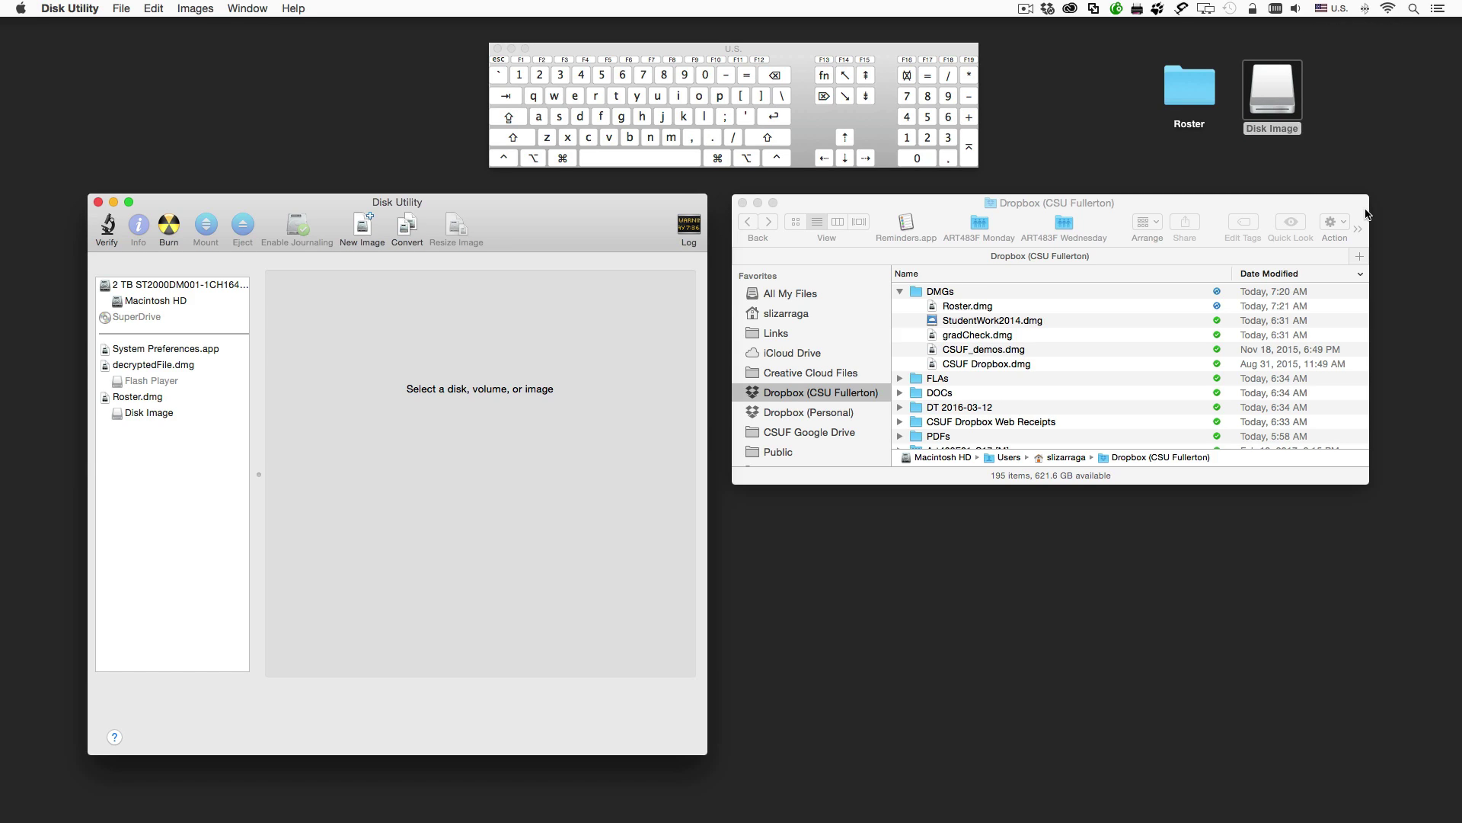
{"action": "left_click", "coordinate": [1268, 131]}
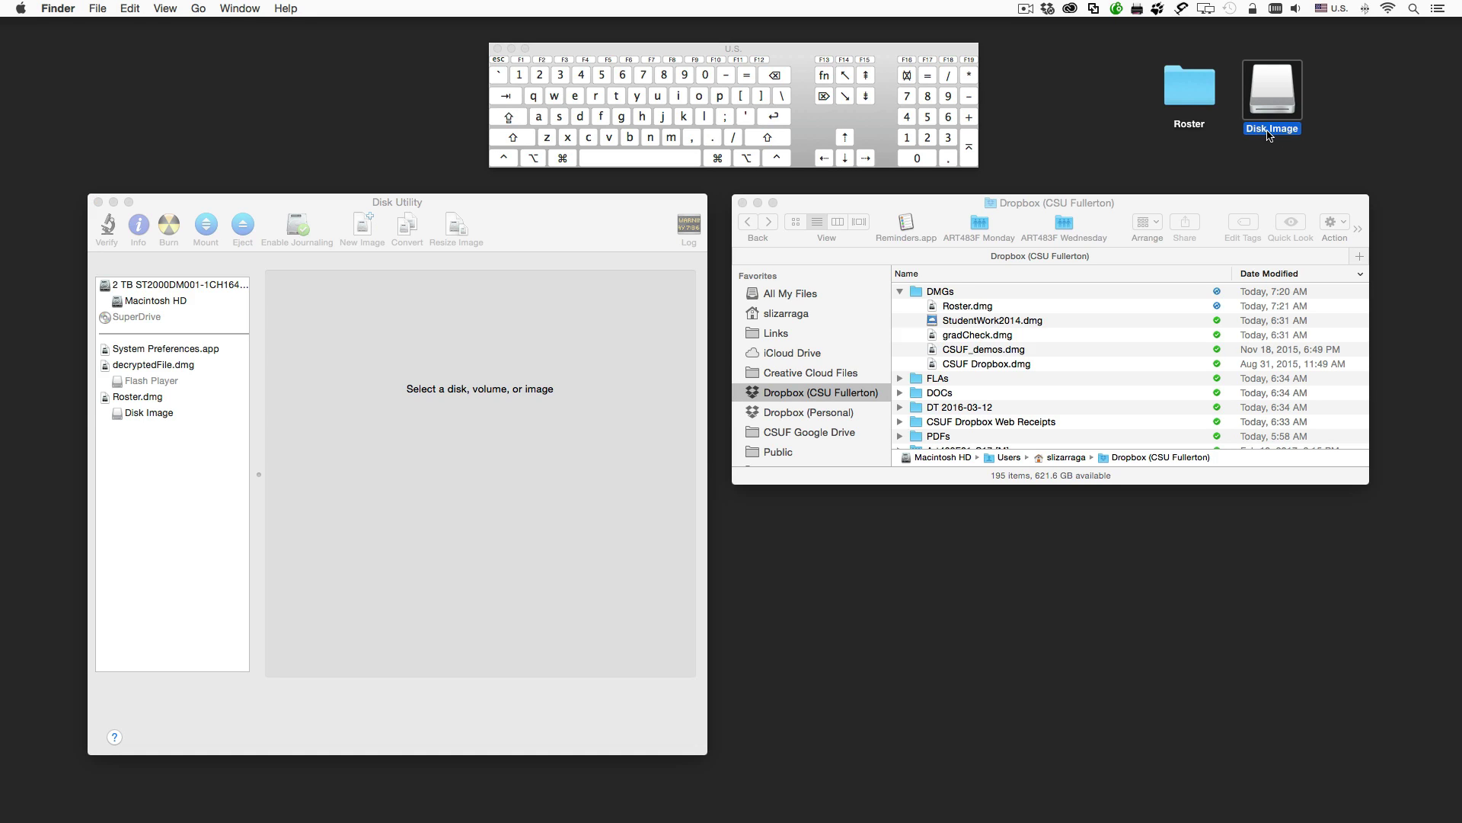
{"action": "left_click", "coordinate": [1268, 131]}
- Rename the volume to Roster and copy the Roster folder onto it
{"action": "type", "text": "Roster"}
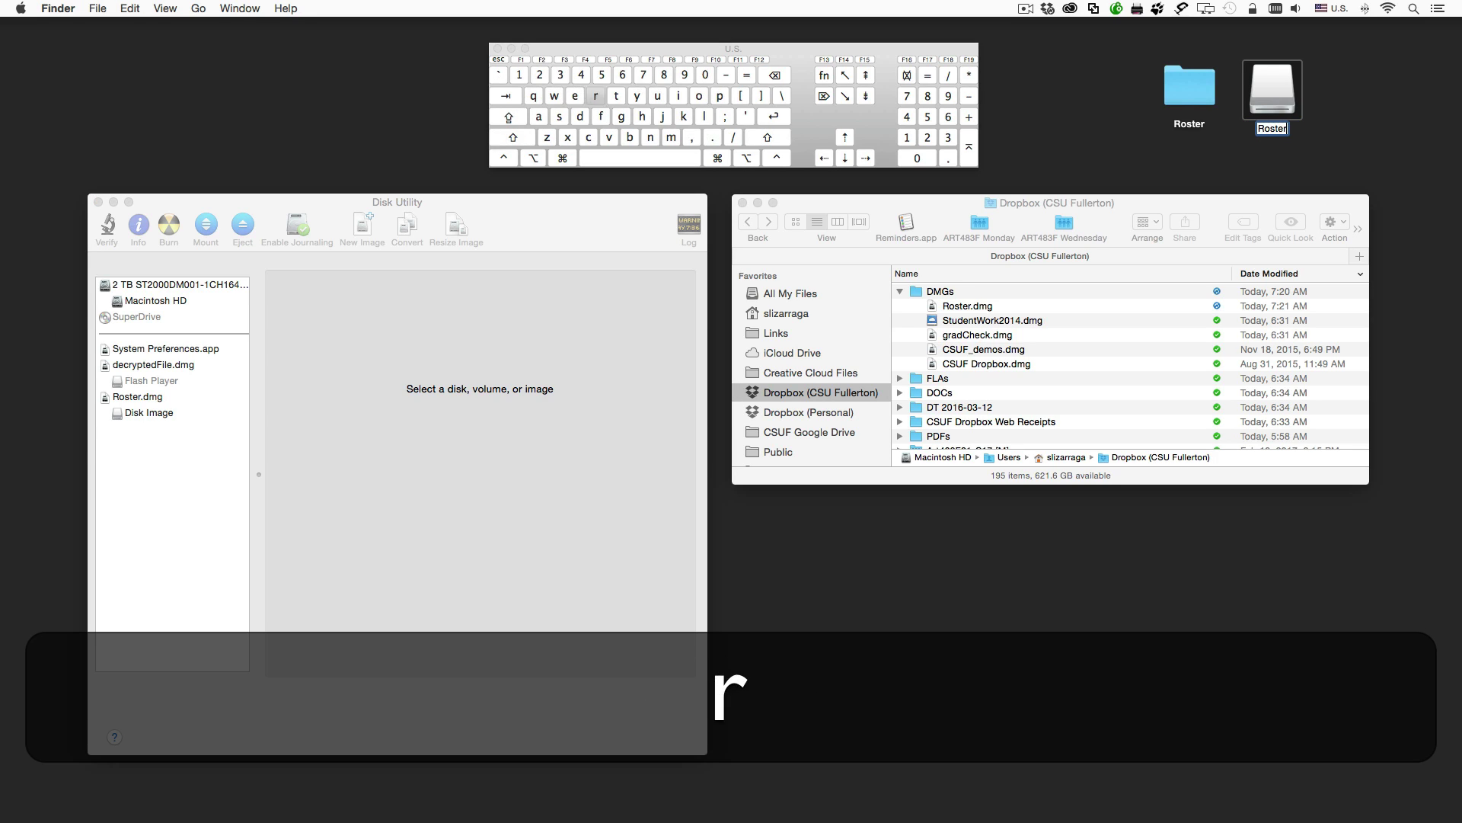
{"action": "left_click", "coordinate": [1341, 142]}
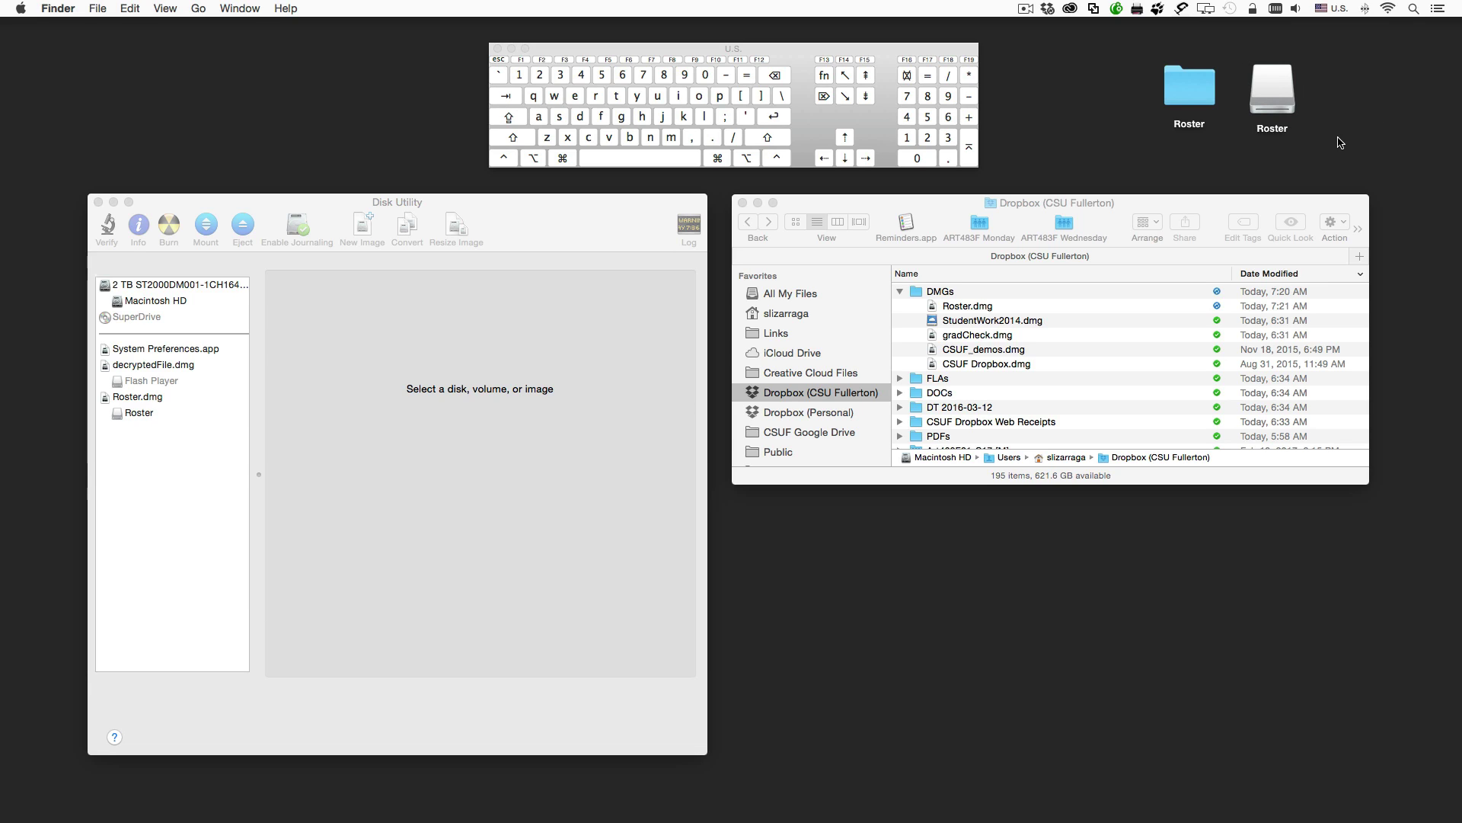
{"action": "left_click", "coordinate": [1202, 99]}
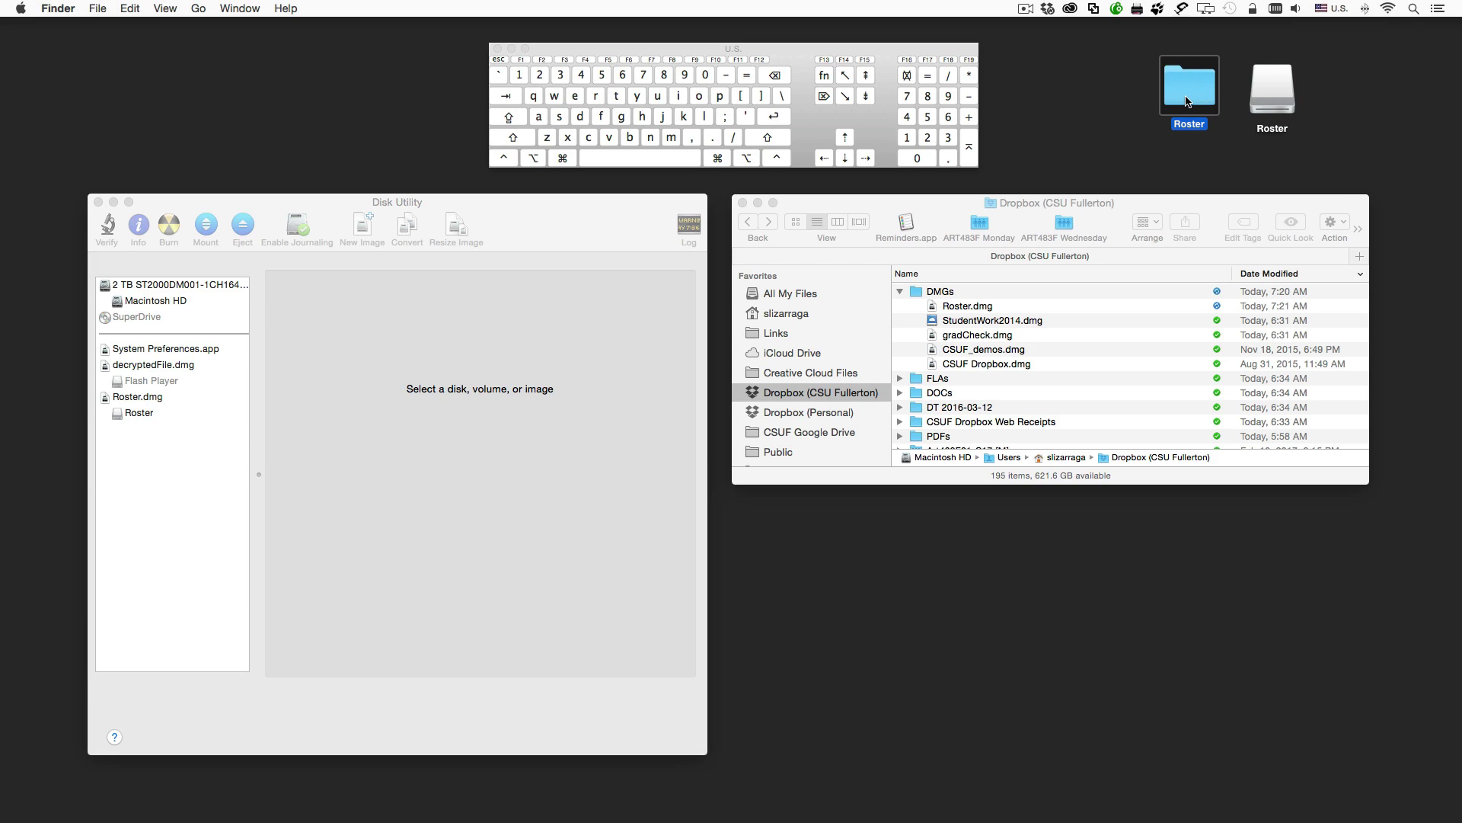
{"action": "left_click_drag", "start_coordinate": [1182, 102], "coordinate": [1262, 95]}
- Check the volume's Roster folder holds the 28 spreadsheet files, then close both windows
{"action": "left_click", "coordinate": [1269, 89]}
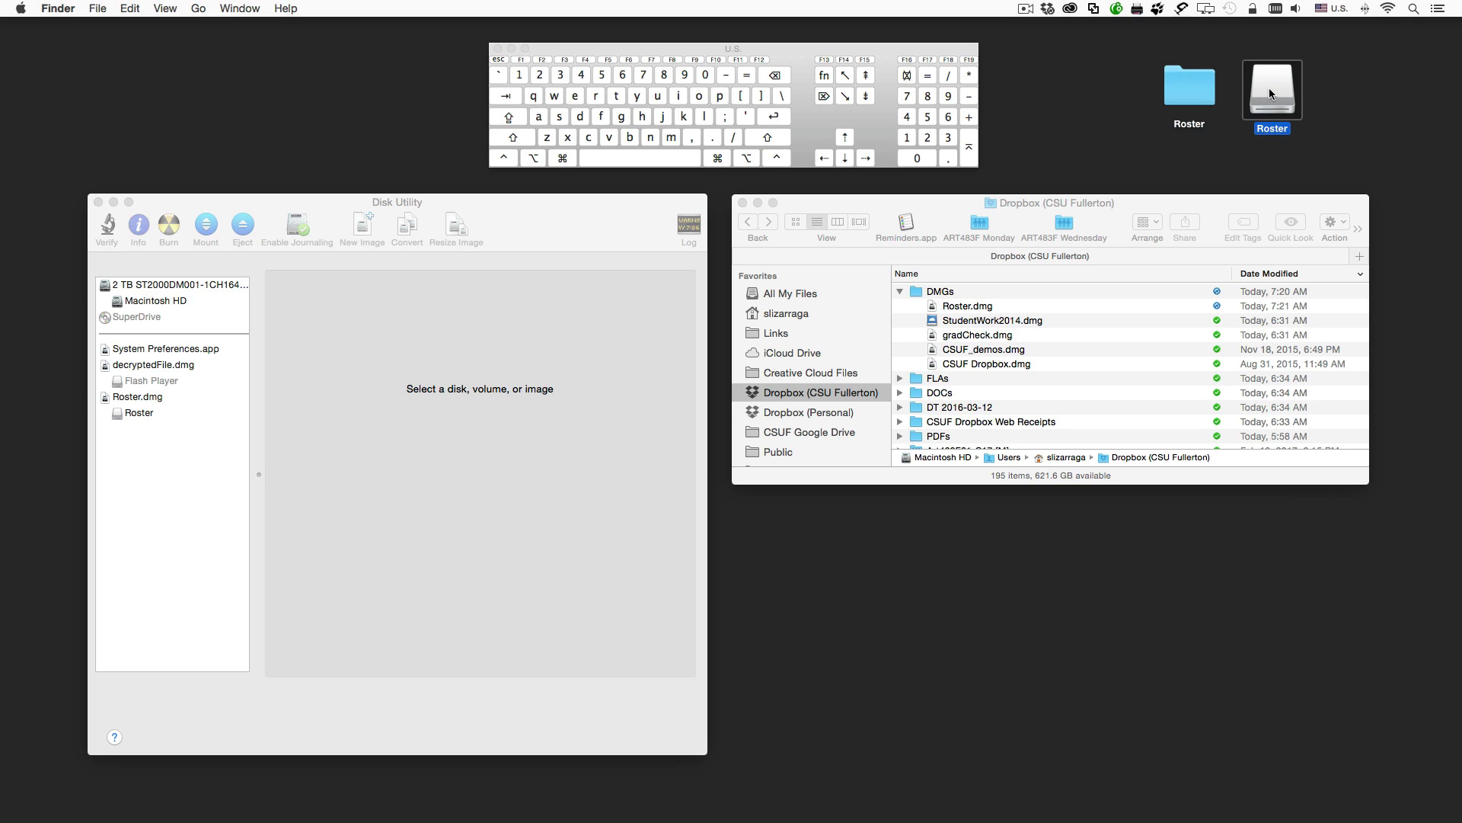
{"action": "double_click", "coordinate": [1269, 88]}
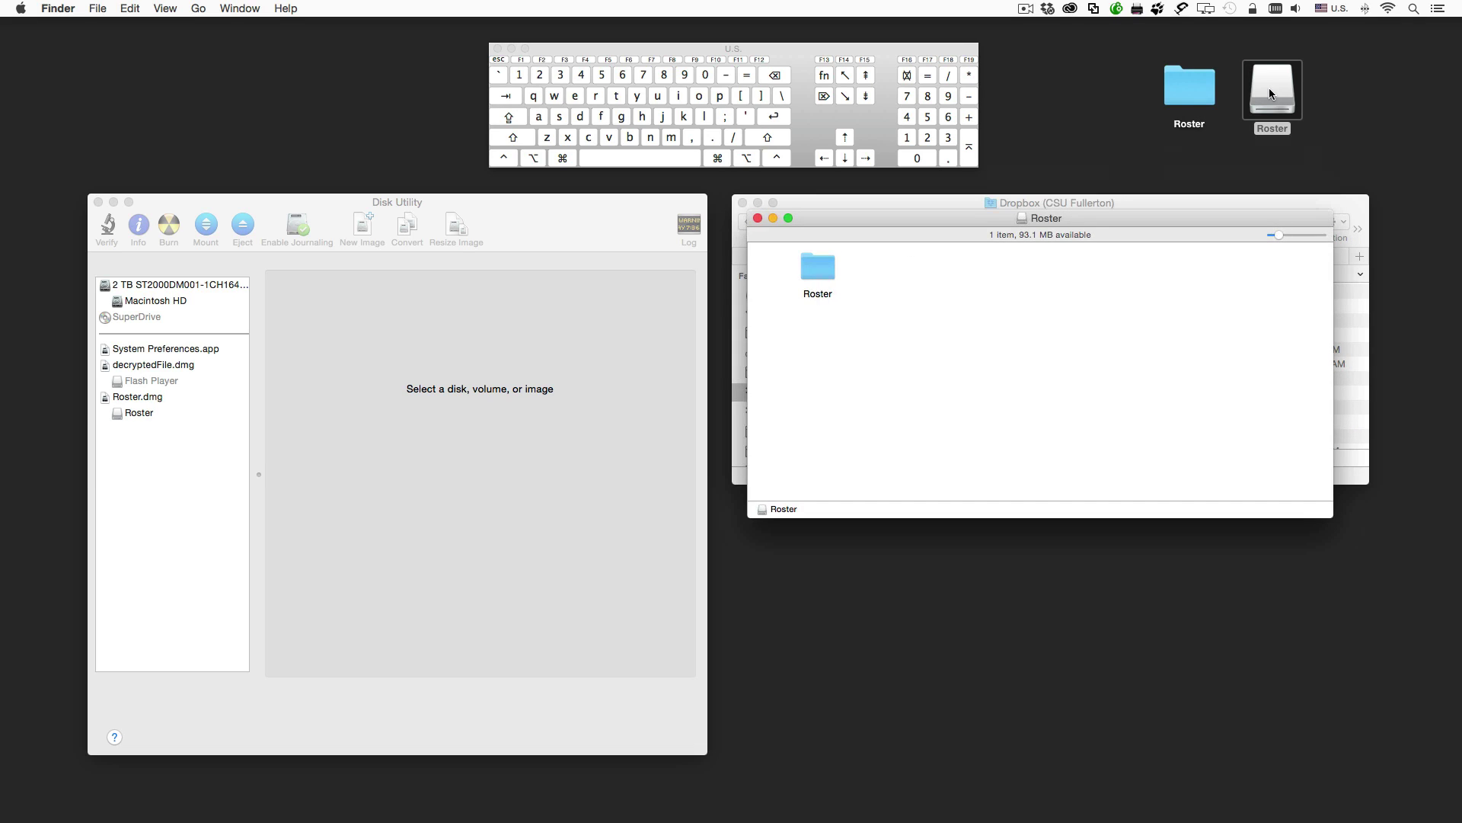
{"action": "double_click", "coordinate": [815, 268]}
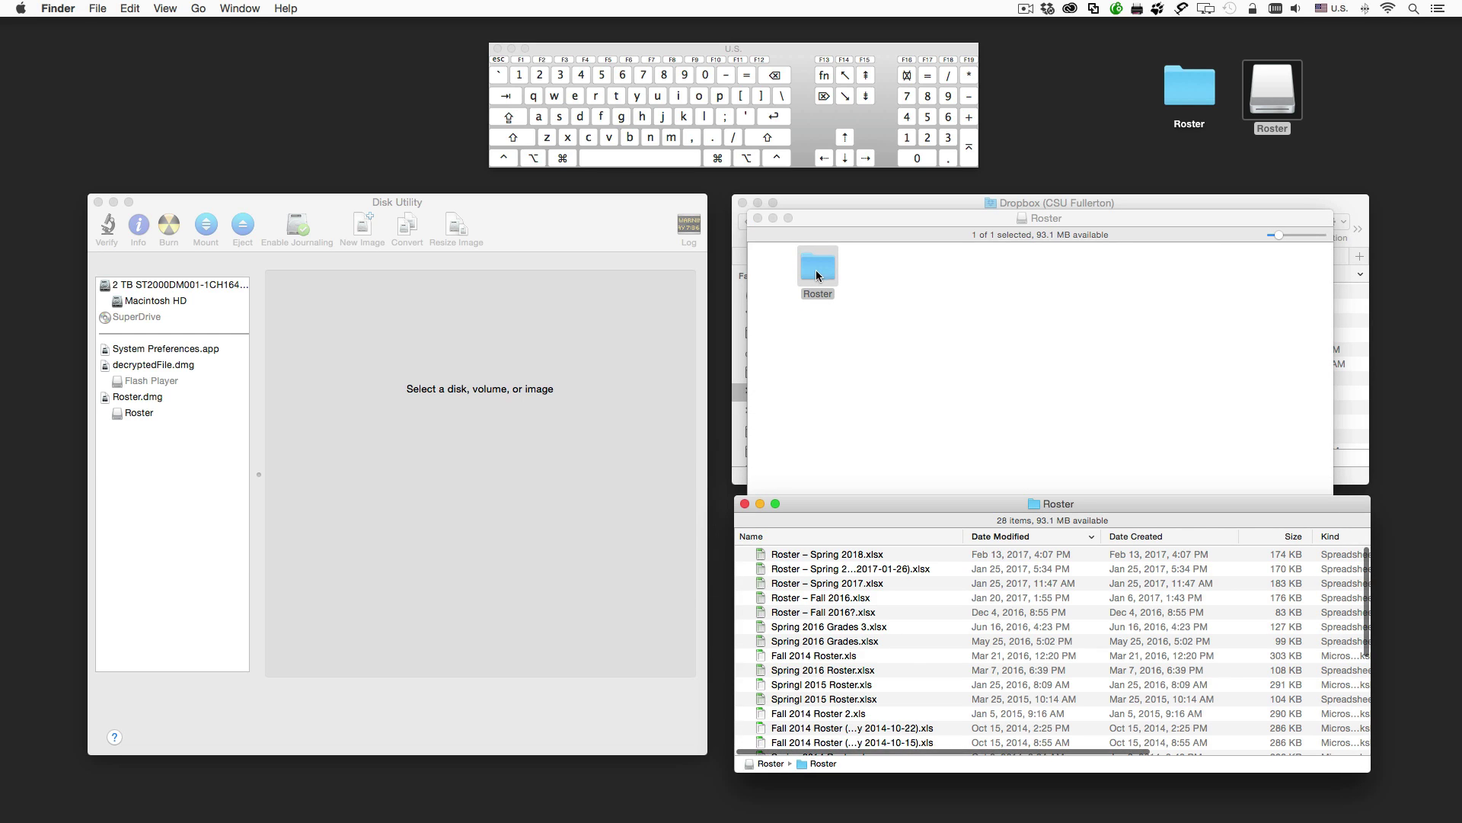
{"action": "left_click", "coordinate": [744, 503]}
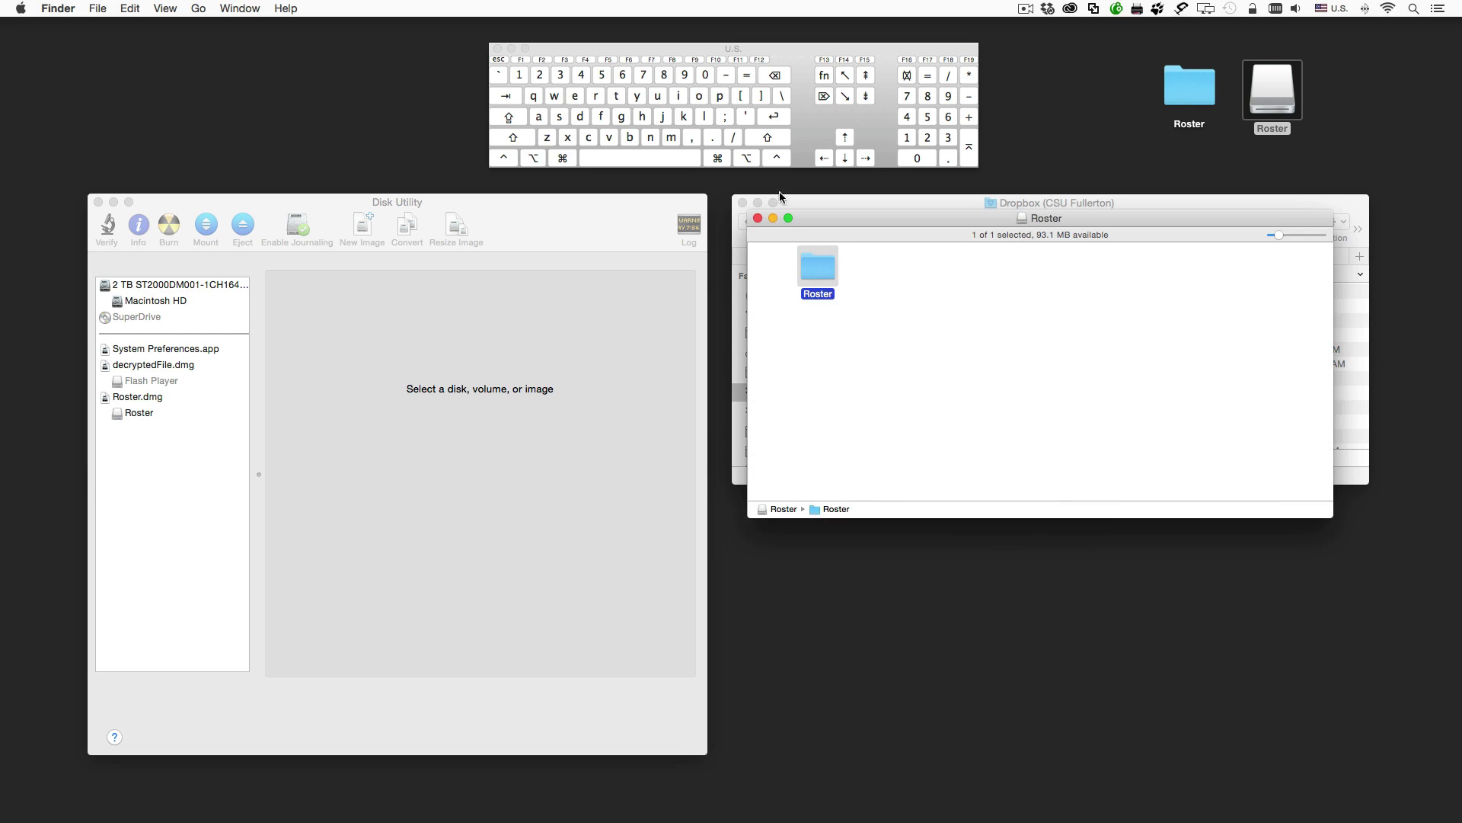
{"action": "left_click", "coordinate": [759, 219]}
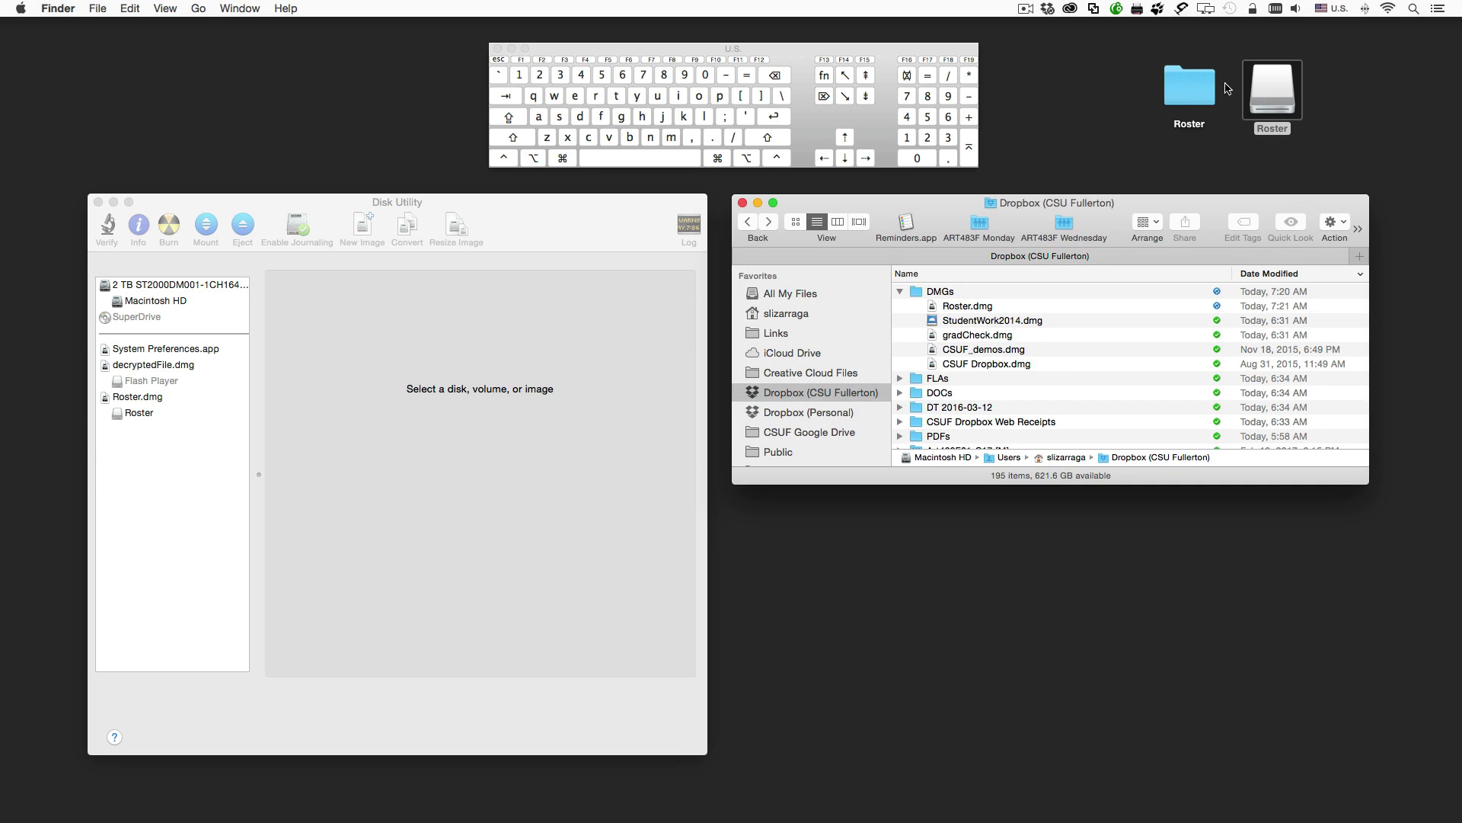
- Eject the Roster volume from the desktop
{"action": "left_click", "coordinate": [1268, 82]}
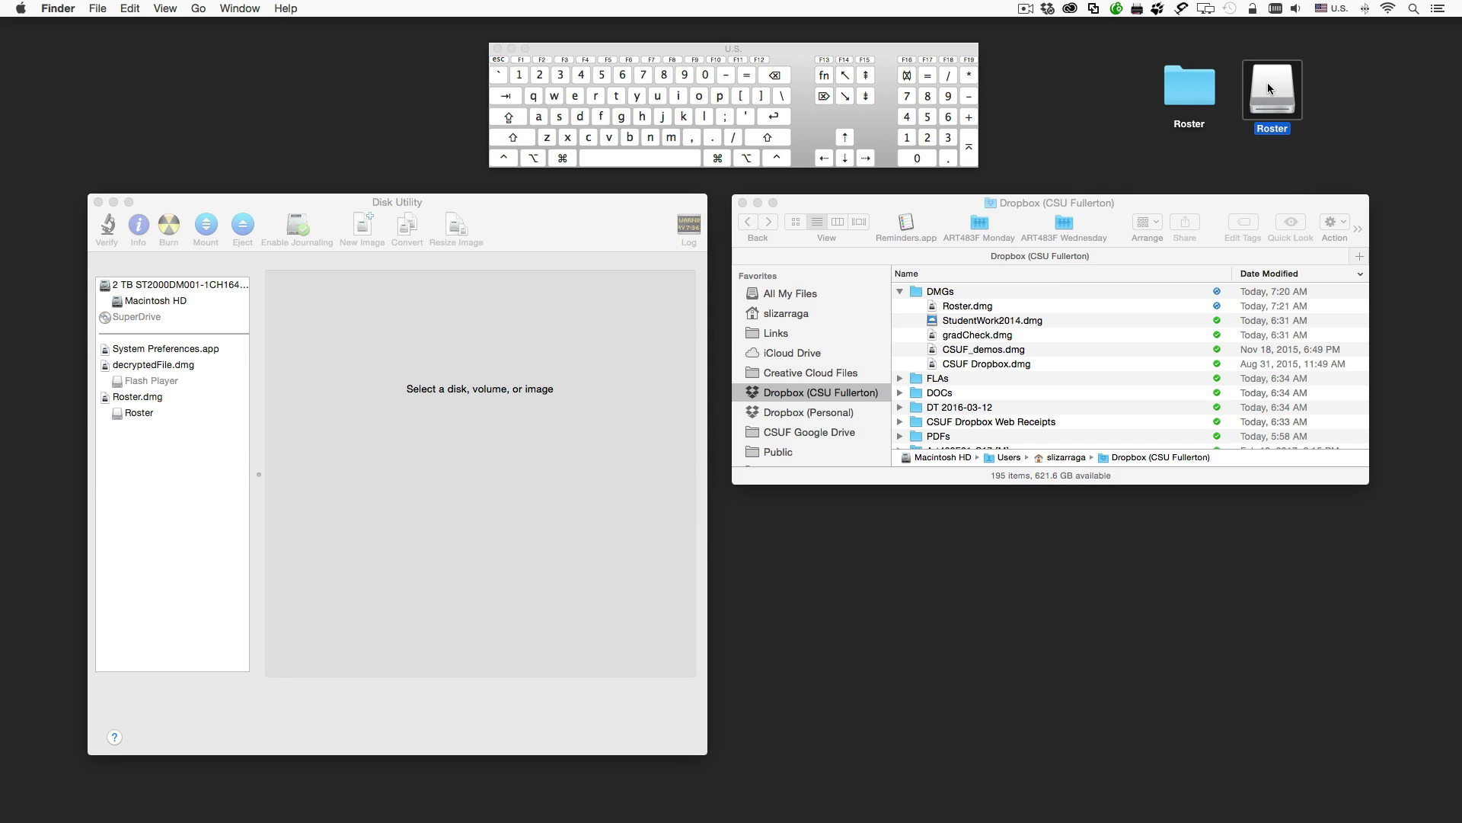
{"action": "right_click", "coordinate": [1268, 82]}
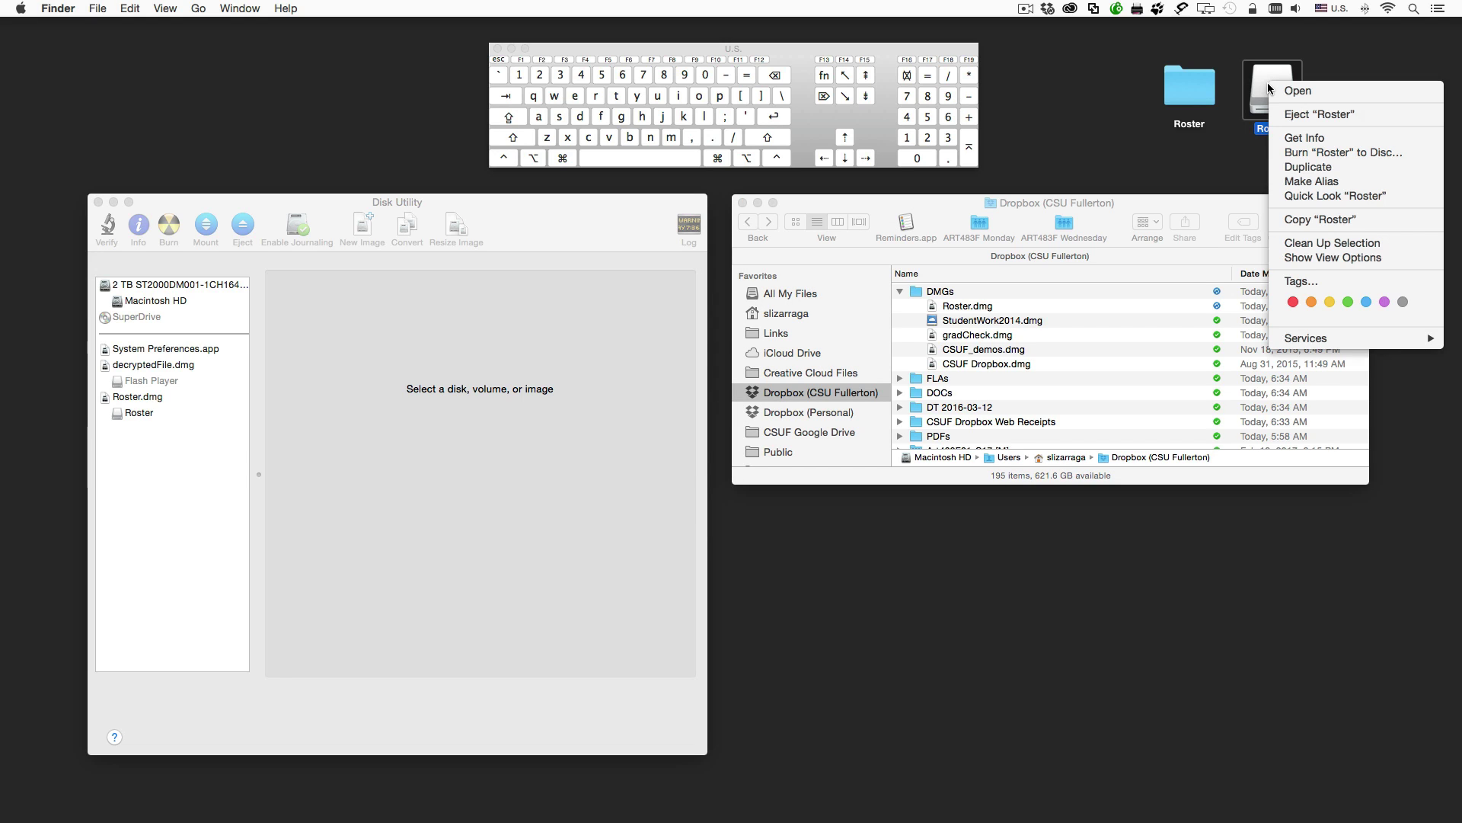
{"action": "left_click", "coordinate": [1299, 114]}
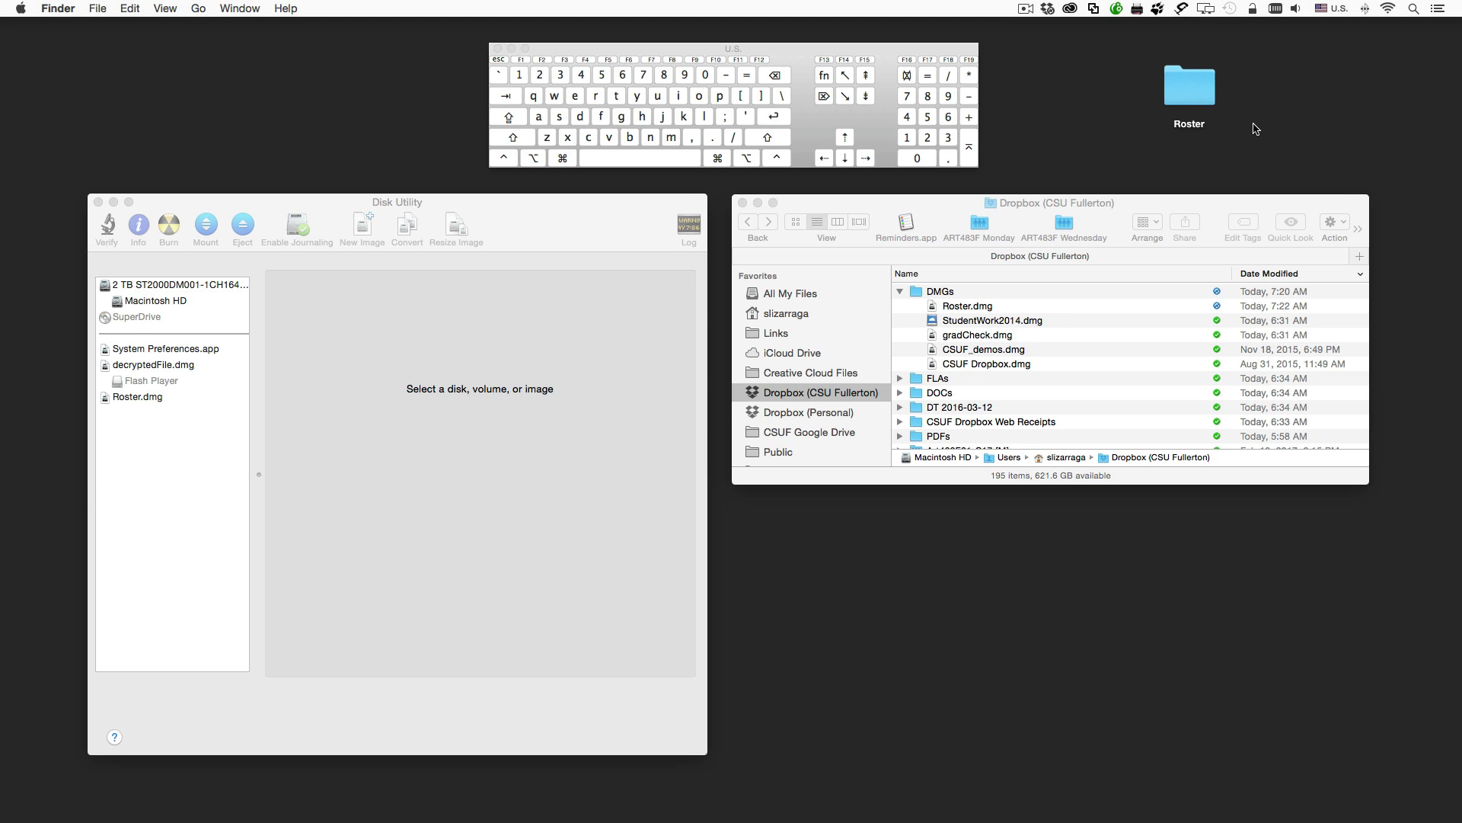
- Reopen Roster.dmg from the DMGs folder and enter its password to mount it
{"action": "left_click", "coordinate": [958, 307]}
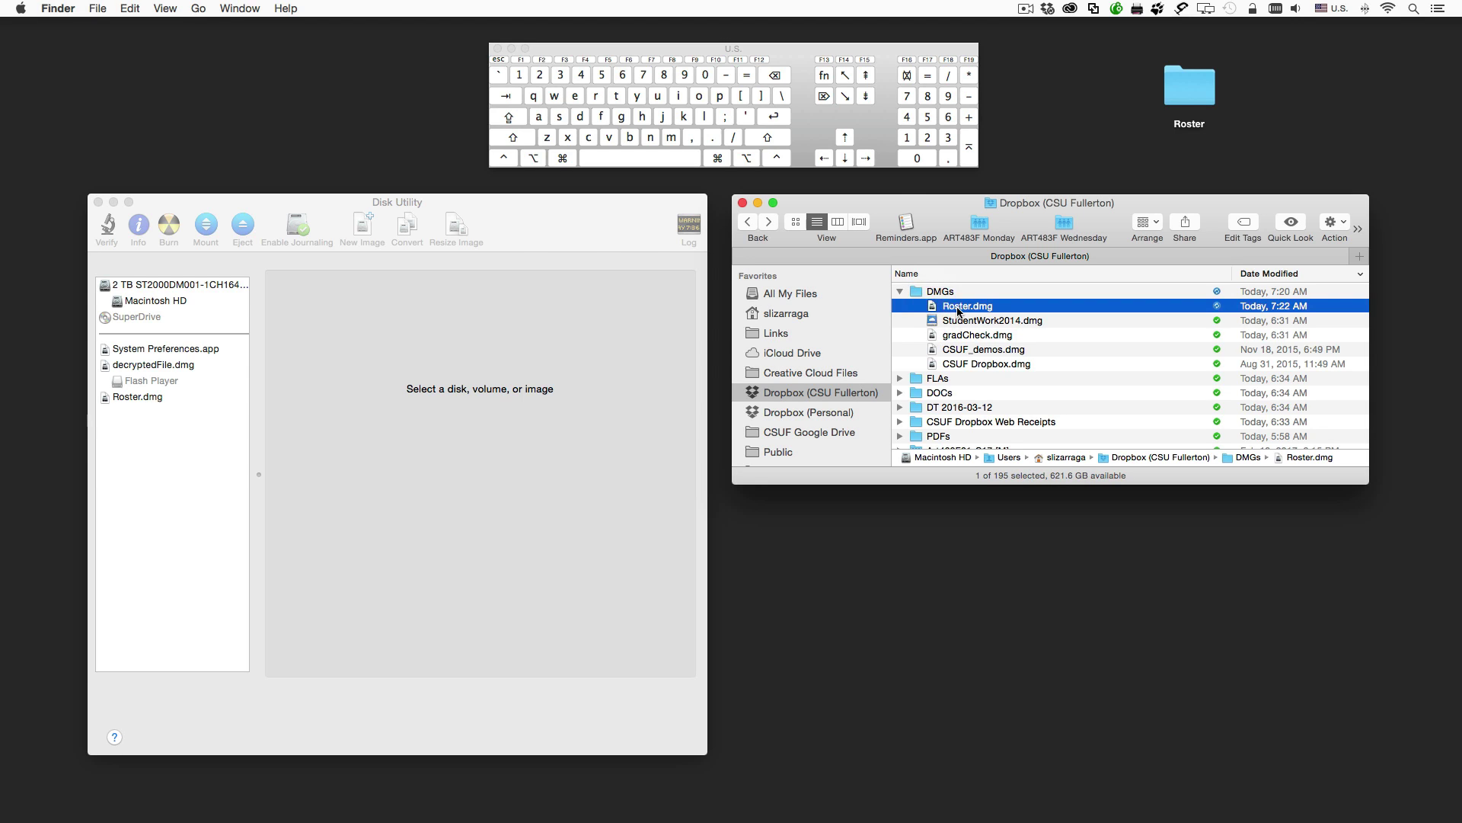
{"action": "double_click", "coordinate": [958, 308]}
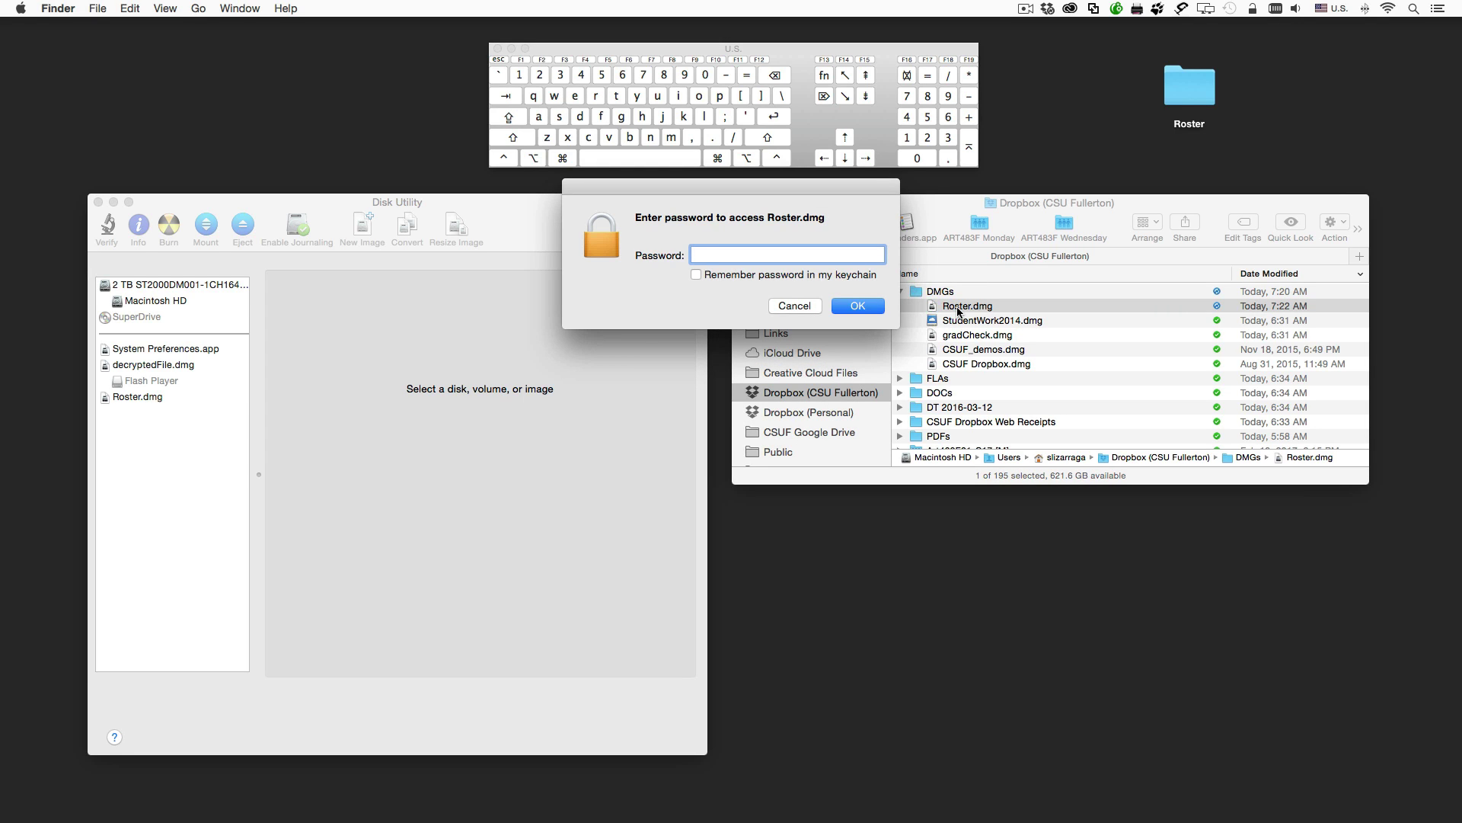
{"action": "type", "text": "••••••••••••"}
{"action": "left_click", "coordinate": [858, 306]}
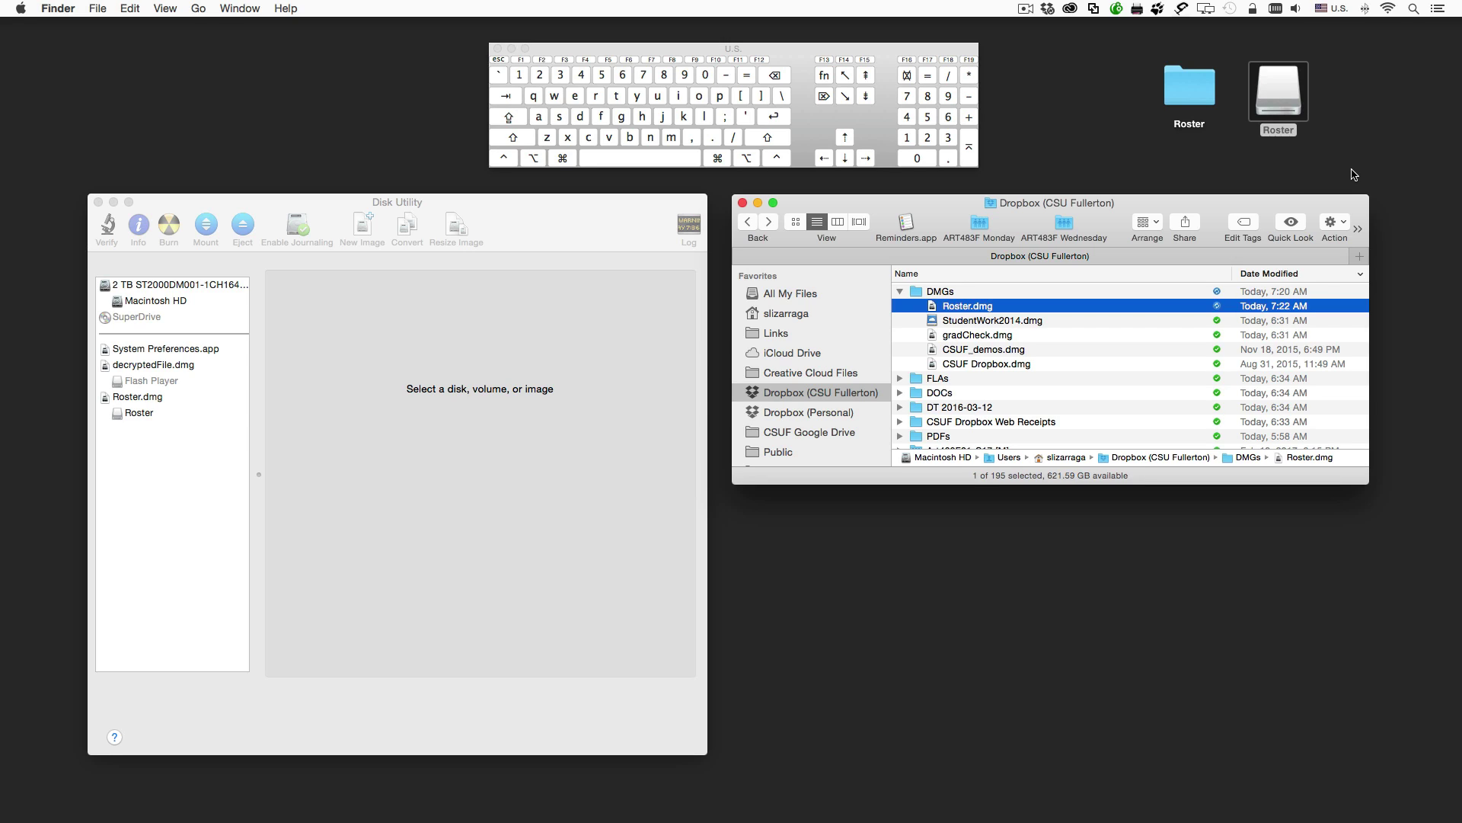
- Copy the cloud-drive icon from StudentWork2014.dmg's Info window
{"action": "left_click", "coordinate": [958, 321]}
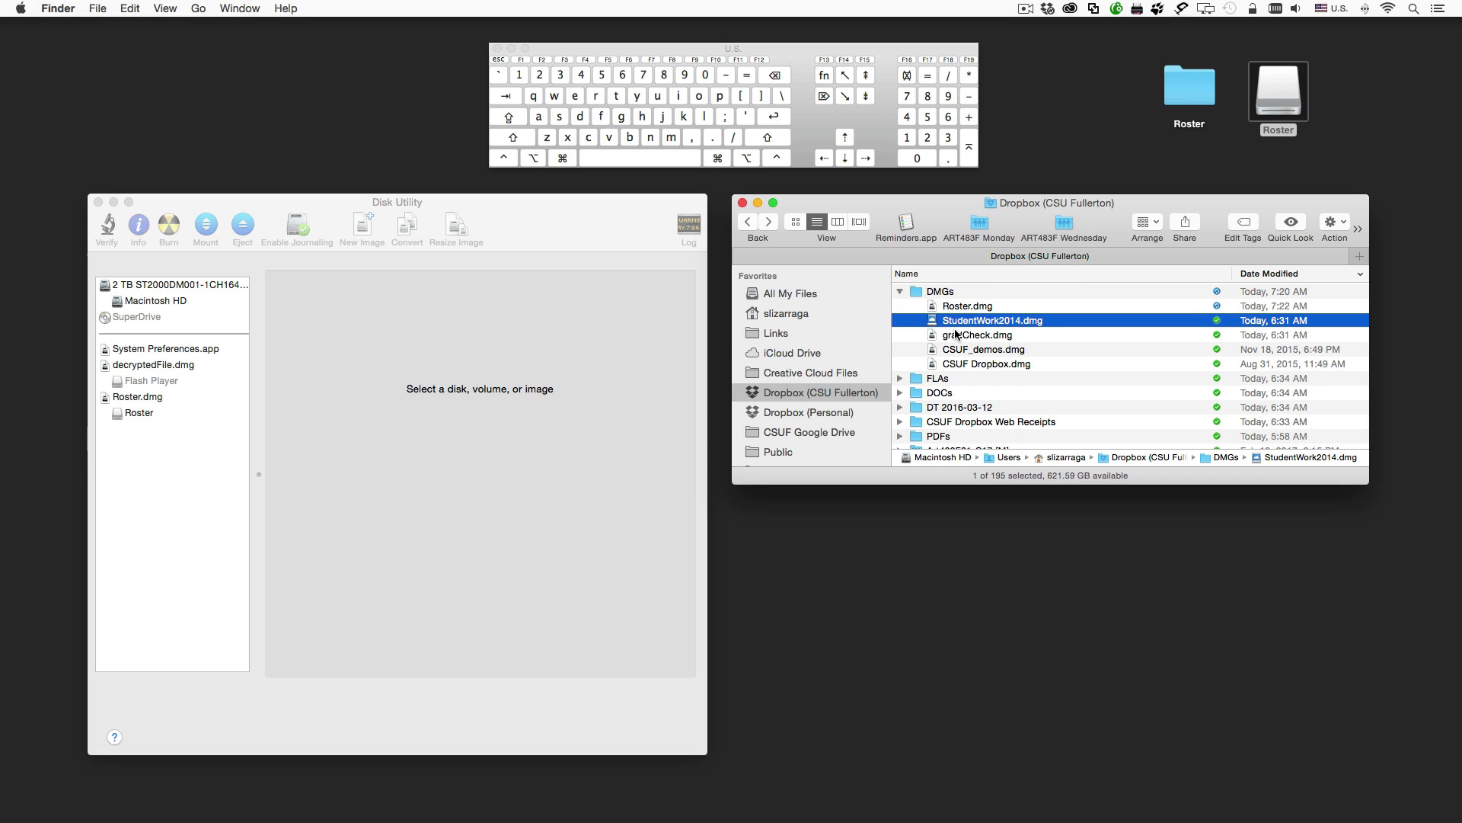
{"action": "key", "text": "super+i"}
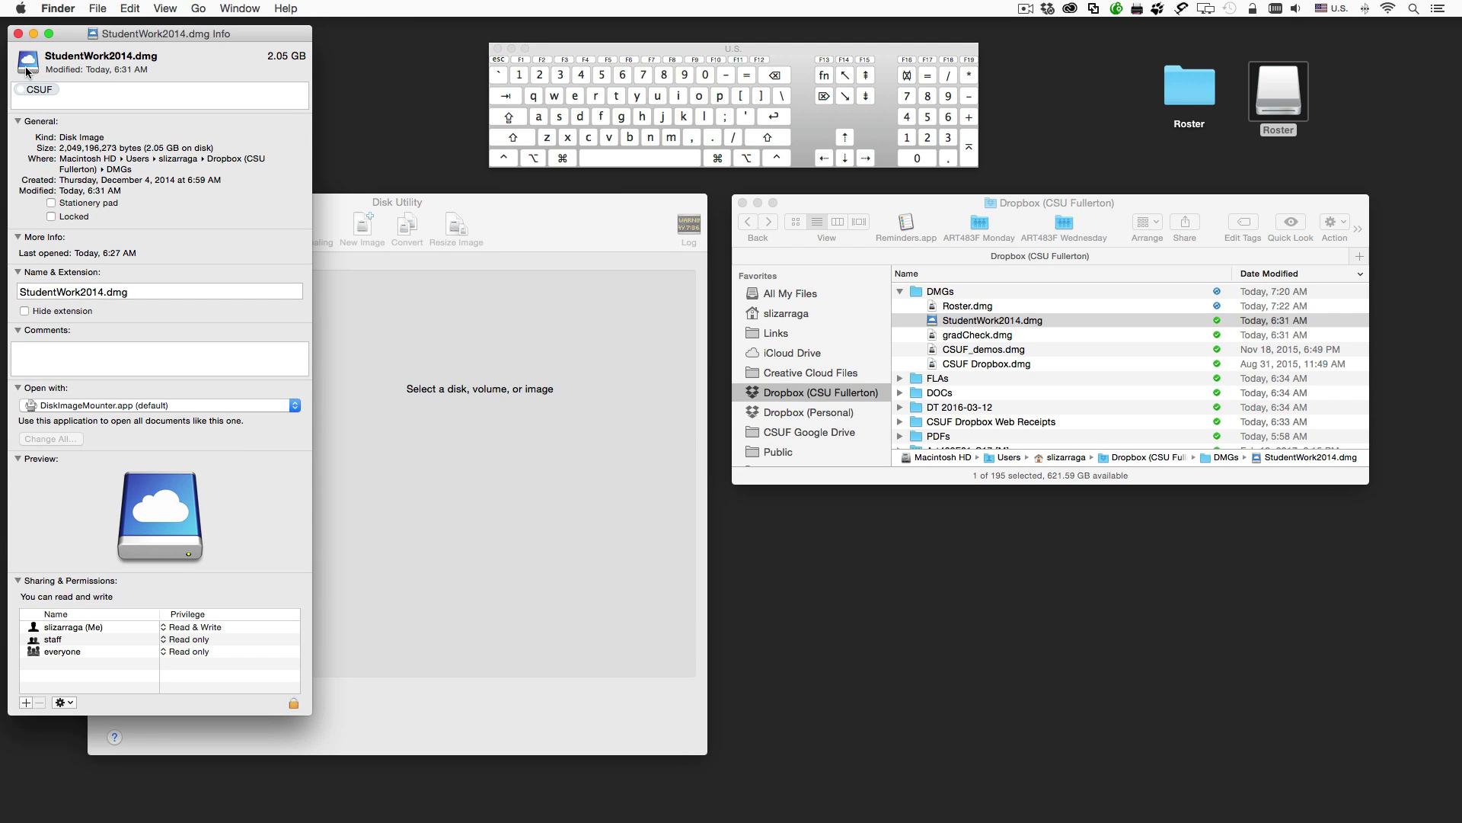
{"action": "left_click", "coordinate": [26, 71]}
{"action": "key", "text": "super+c"}
{"action": "left_click", "coordinate": [18, 33]}
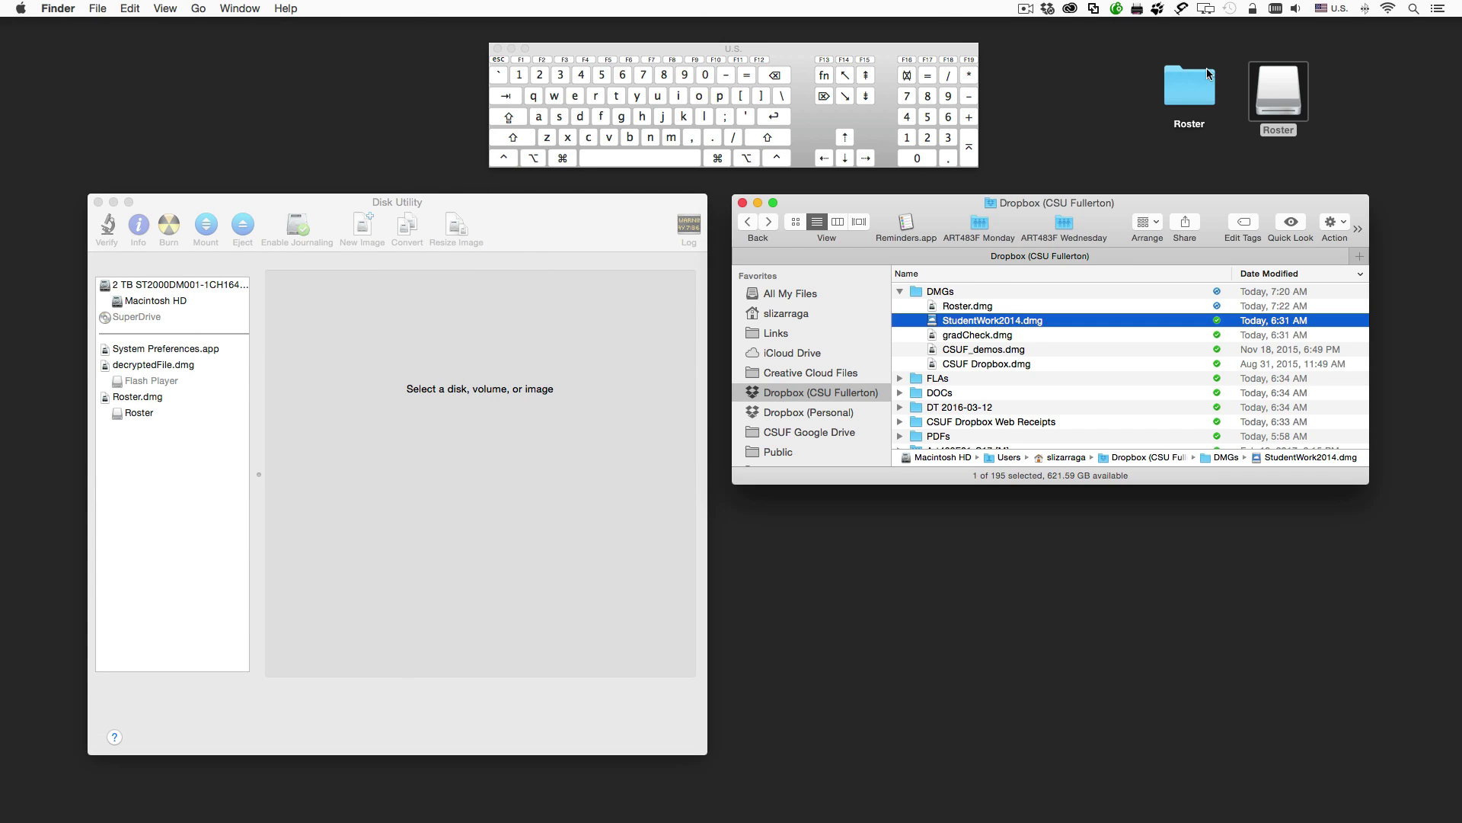
- Paste the cloud-drive icon onto the Roster volume in its Info window
{"action": "left_click", "coordinate": [1273, 89]}
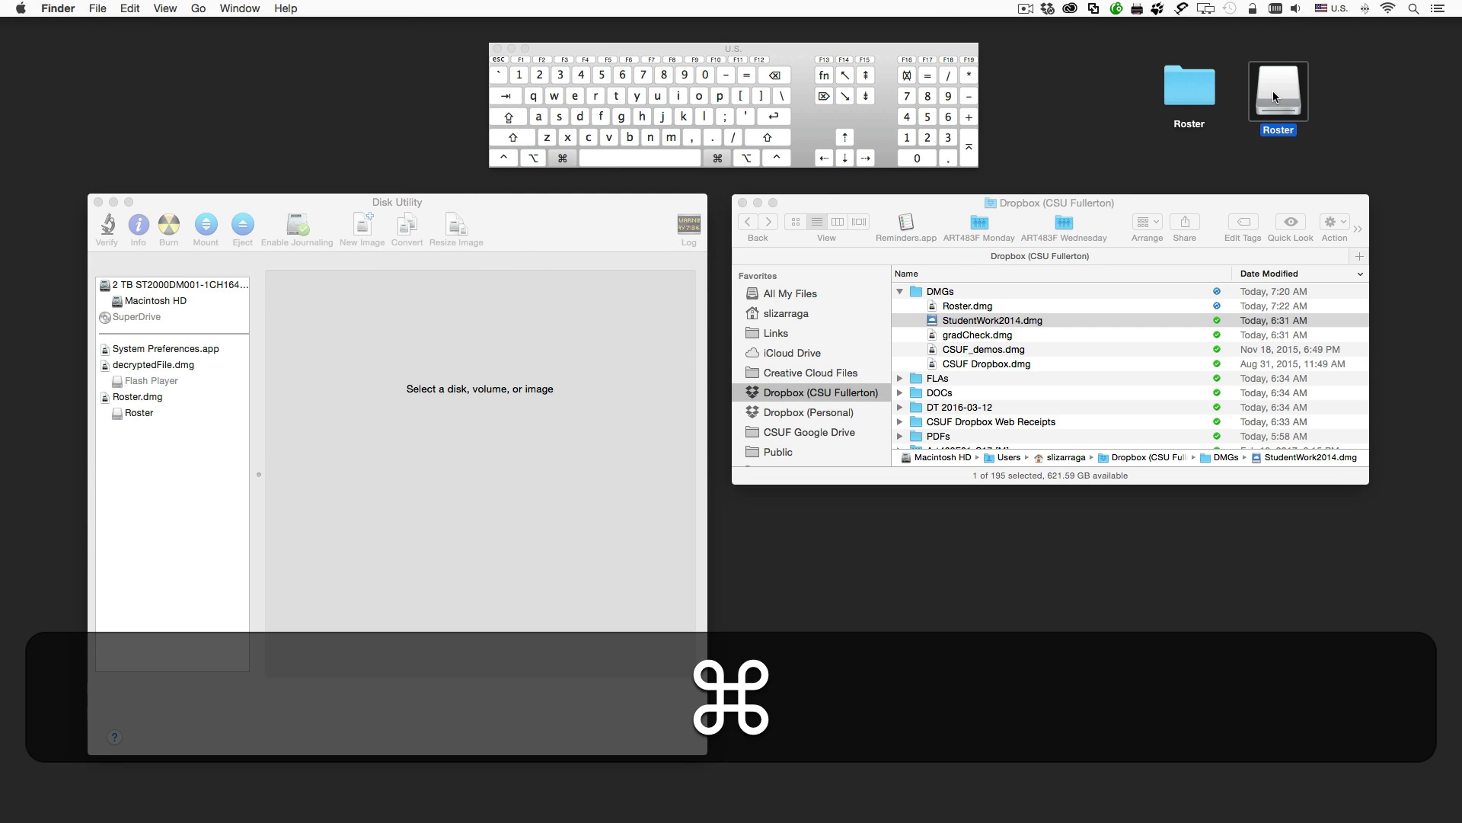
{"action": "key", "text": "super+i"}
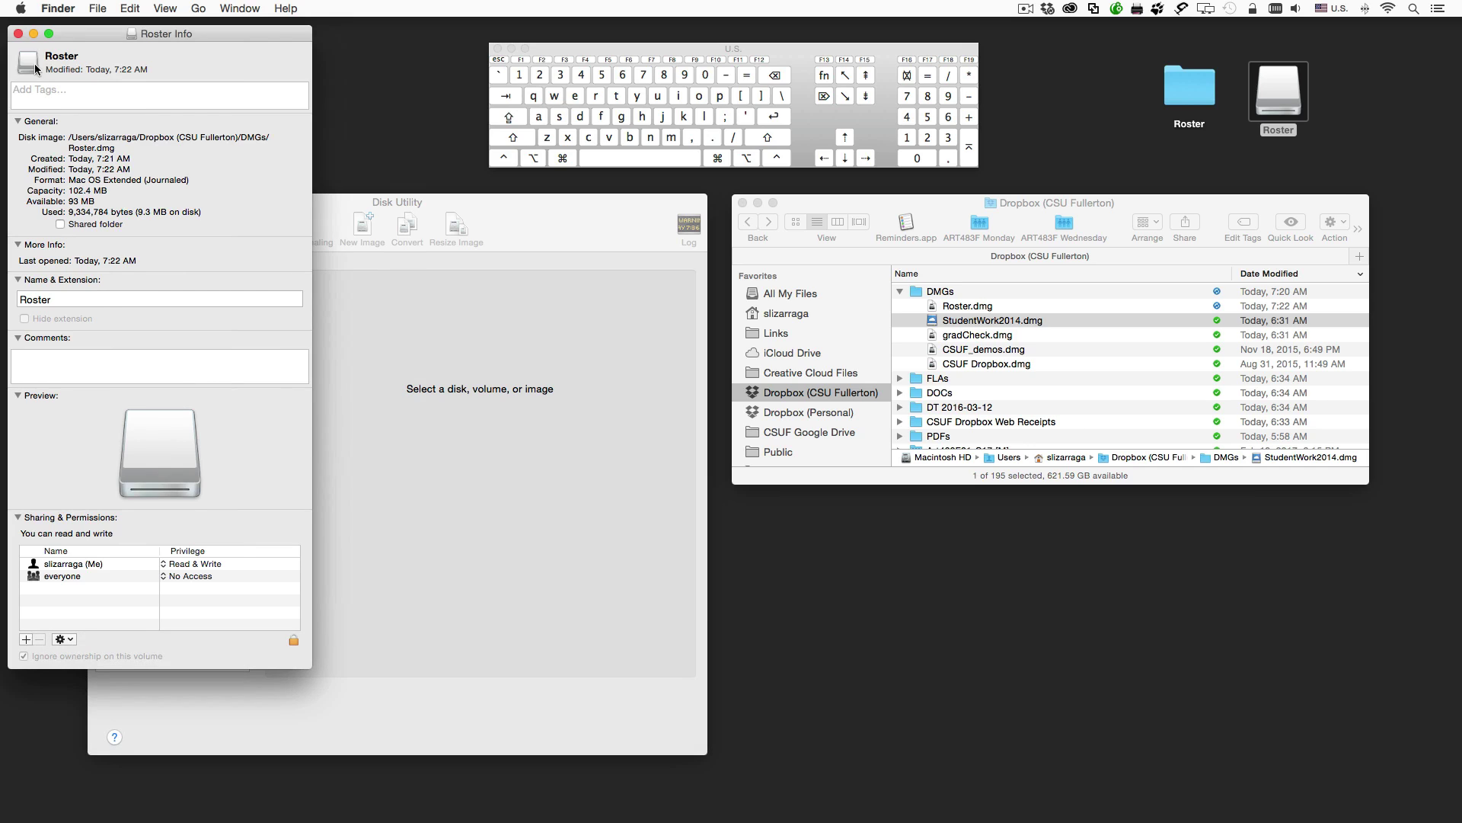
{"action": "key", "text": "super"}
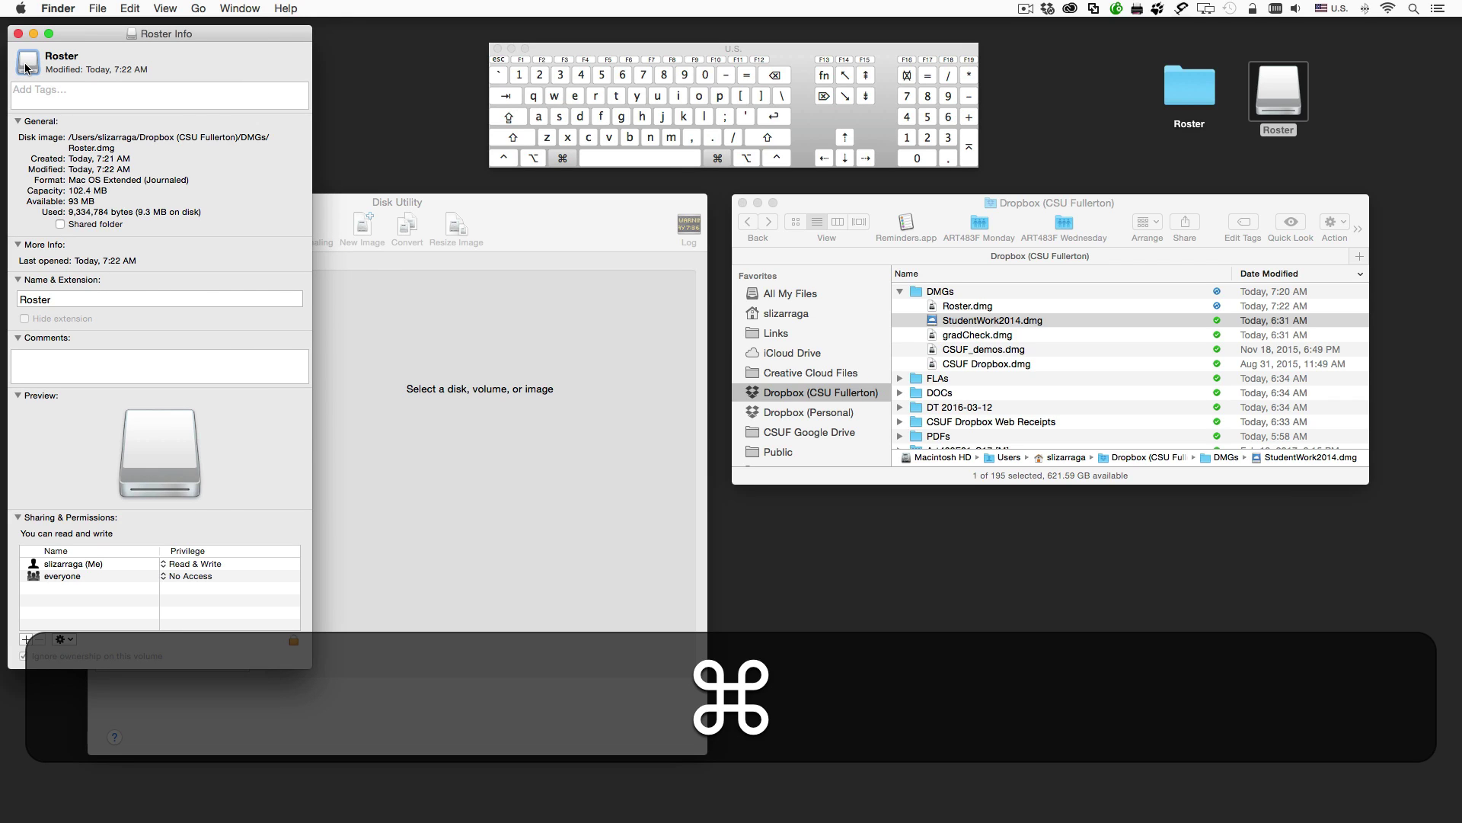
{"action": "key", "text": "super+v"}
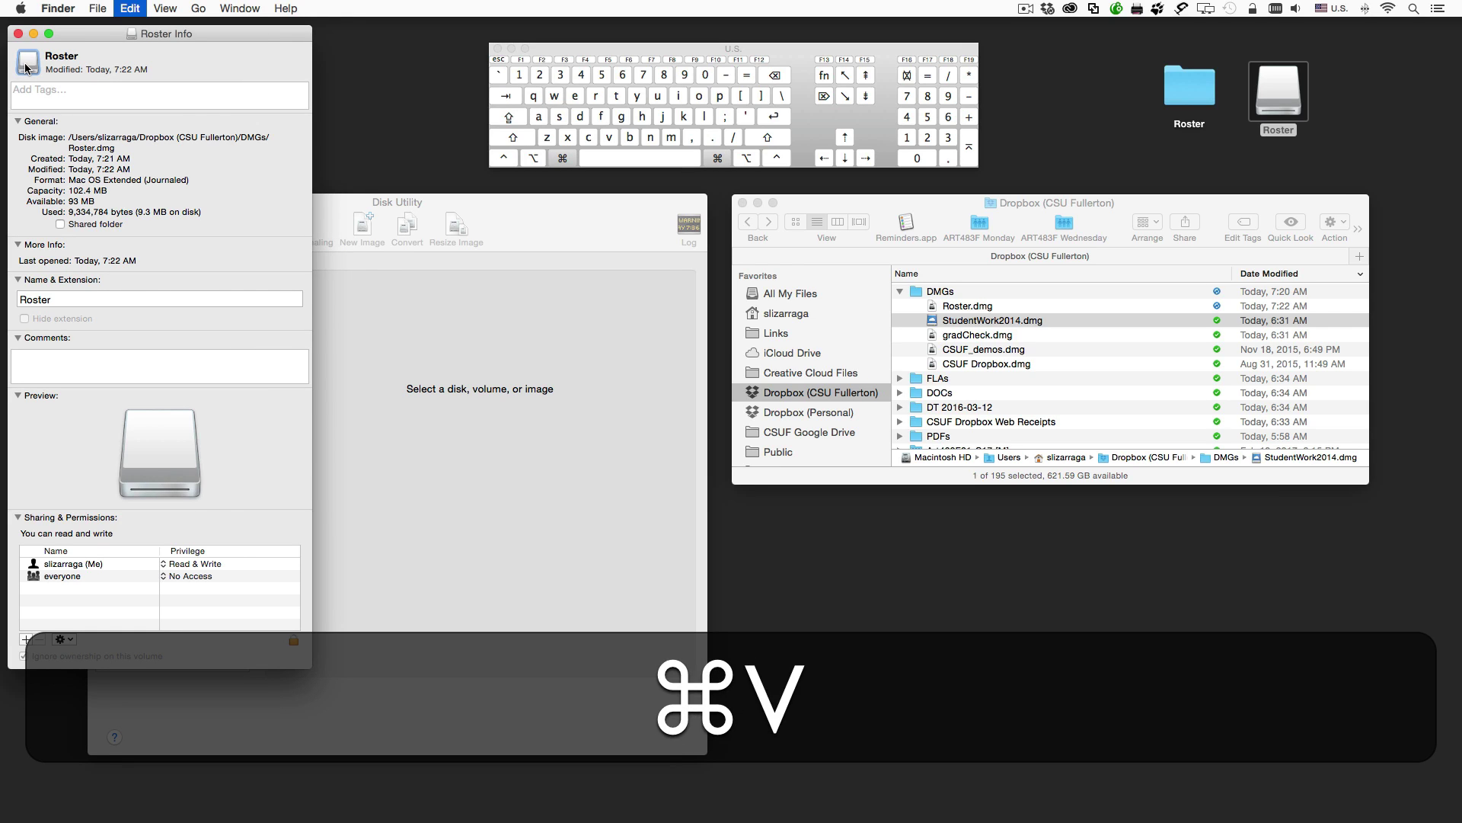
{"action": "left_click", "coordinate": [18, 34]}
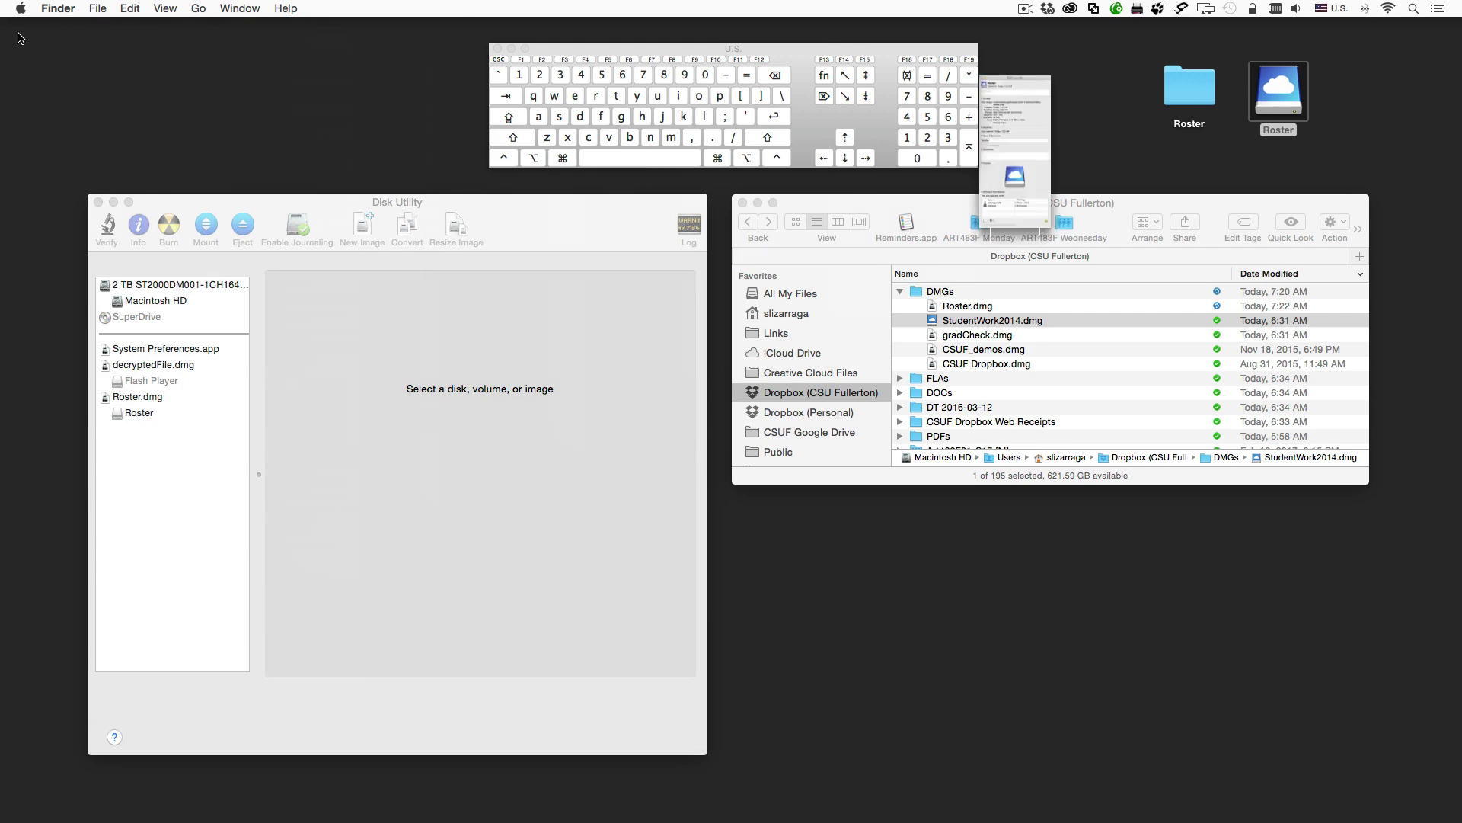
- Close the Dropbox (CSU Fullerton) window and eject the cloud-icon Roster volume
{"action": "left_click", "coordinate": [1308, 135]}
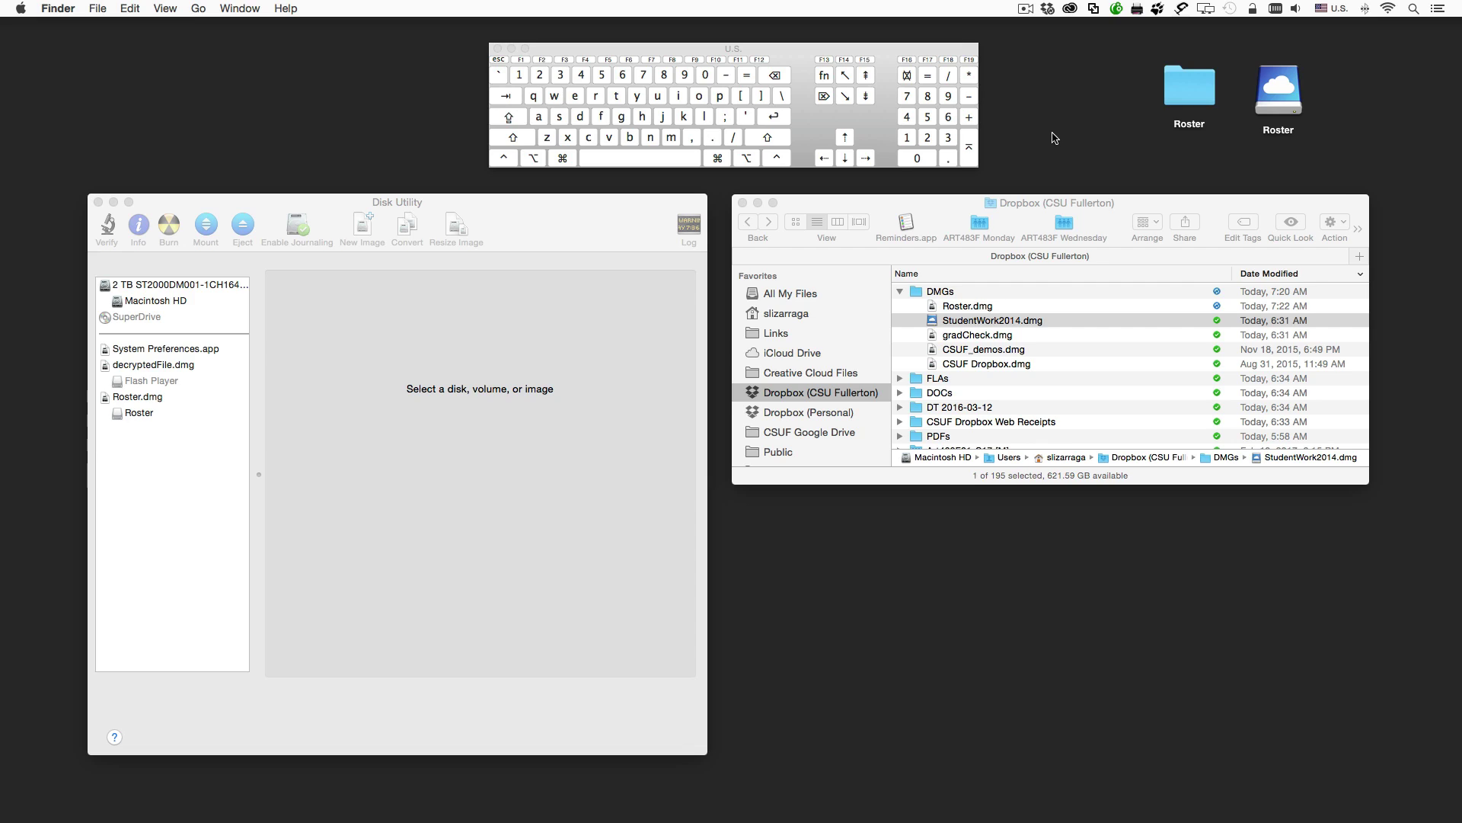
{"action": "left_click", "coordinate": [742, 203]}
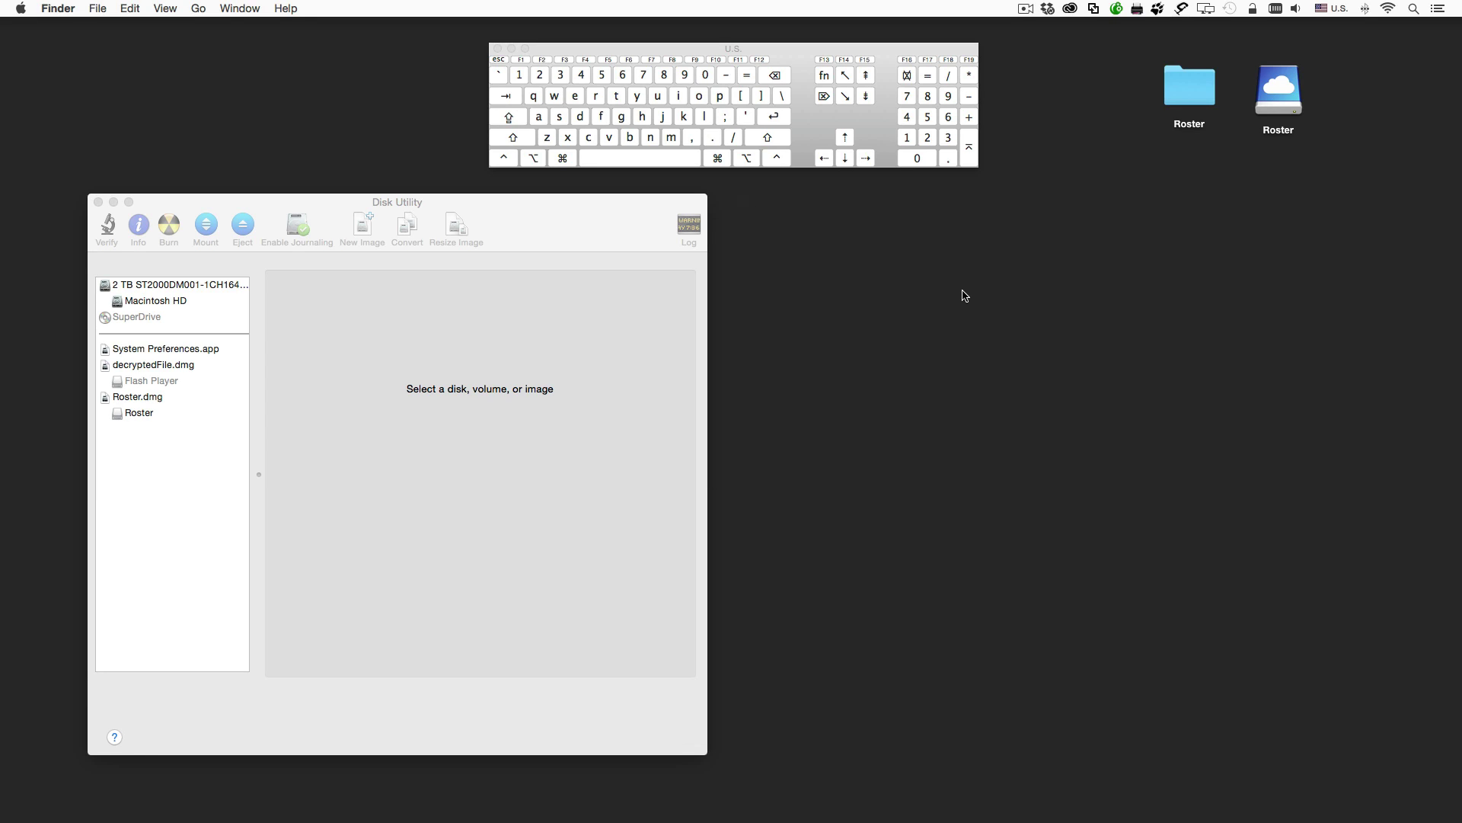
{"action": "right_click", "coordinate": [1293, 88]}
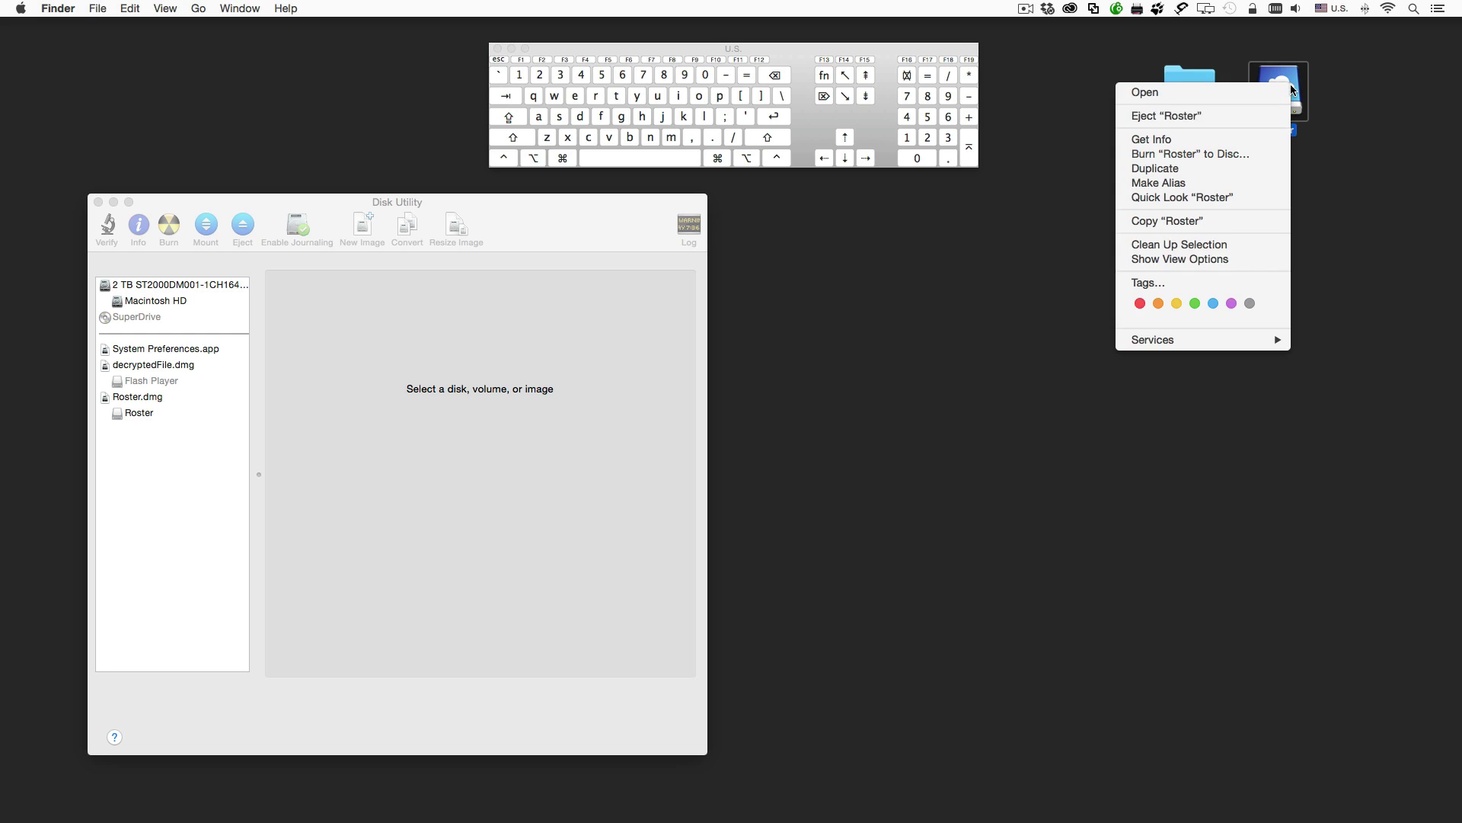
{"action": "left_click", "coordinate": [1208, 117]}
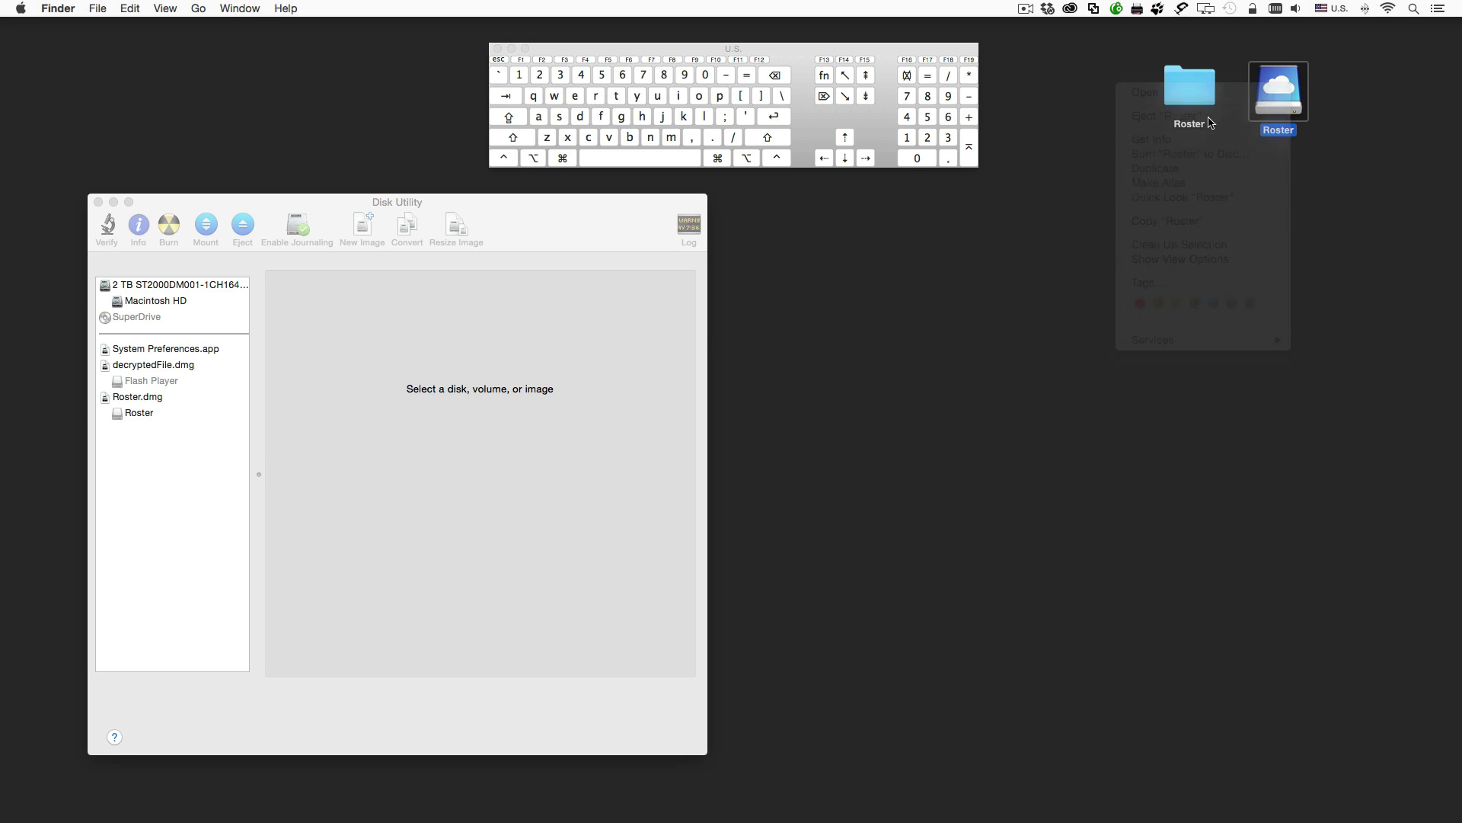